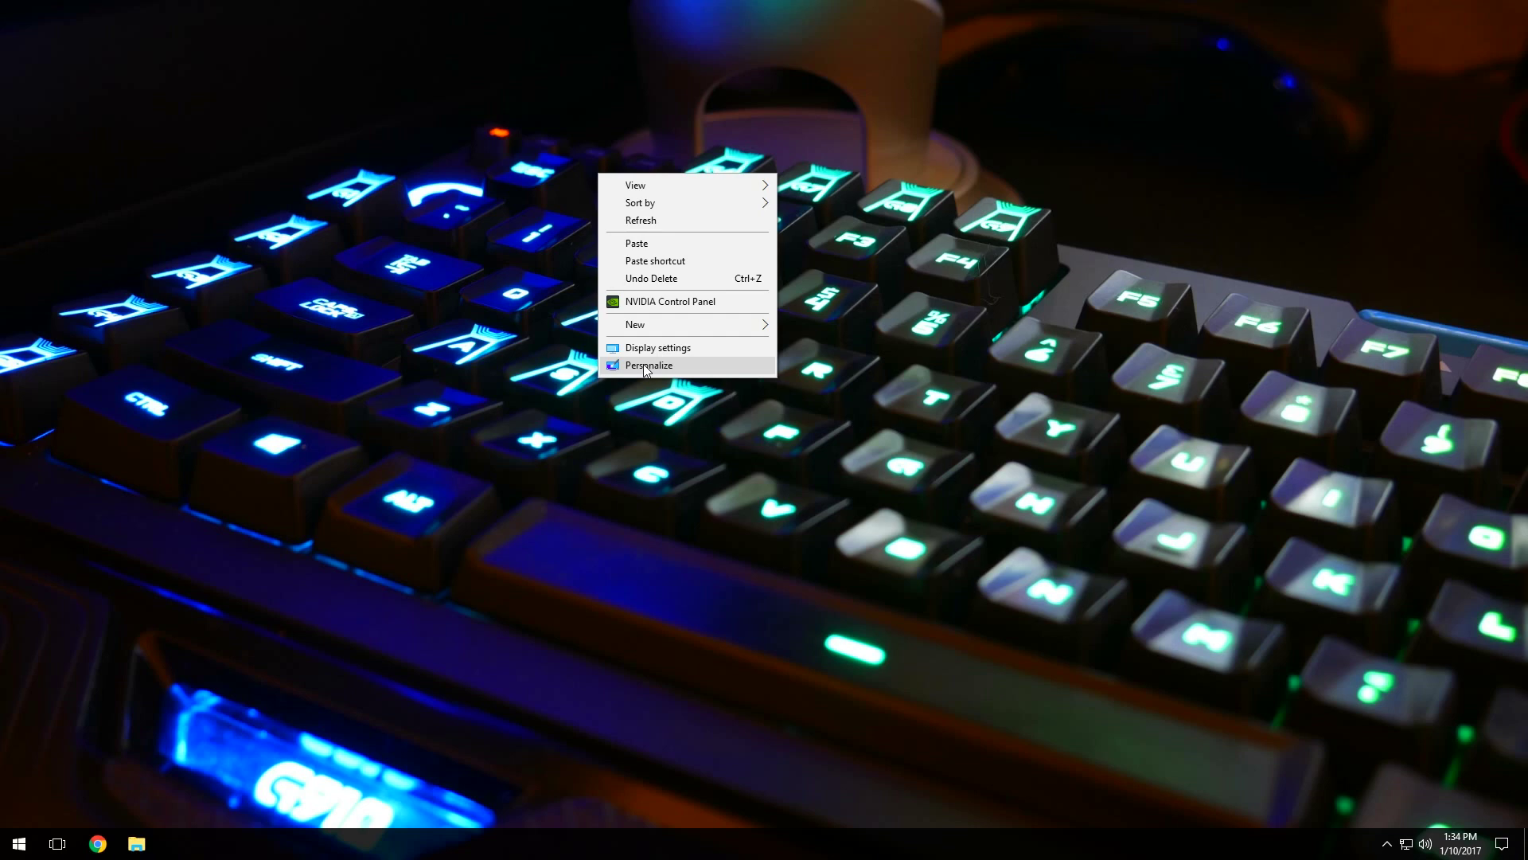
Go from the desktop's Personalize menu to the Lock screen page and open Screen Saver Settings
left_click(644, 365)
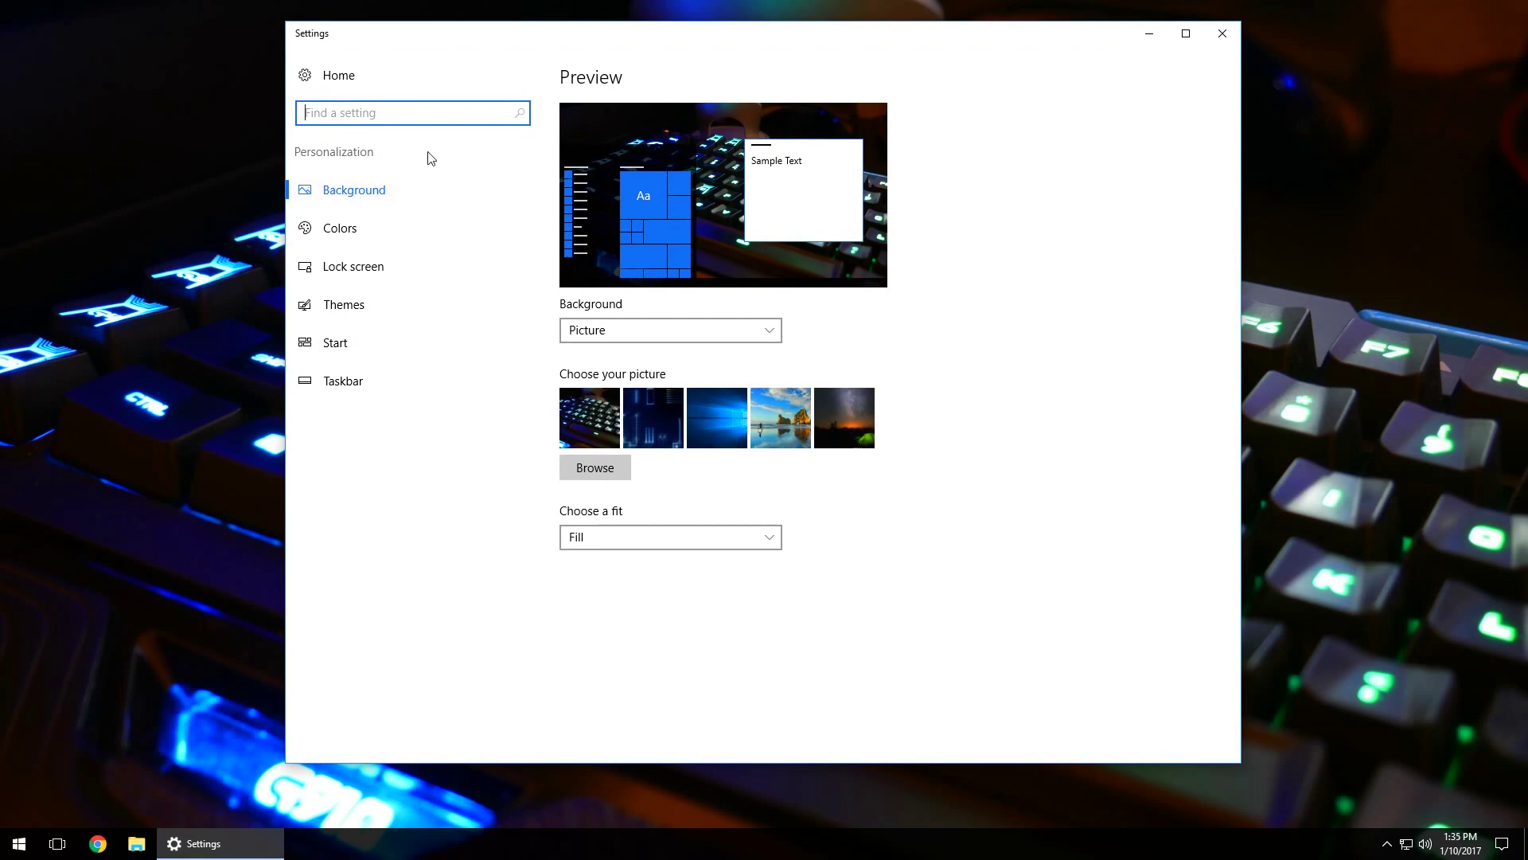
left_click(355, 269)
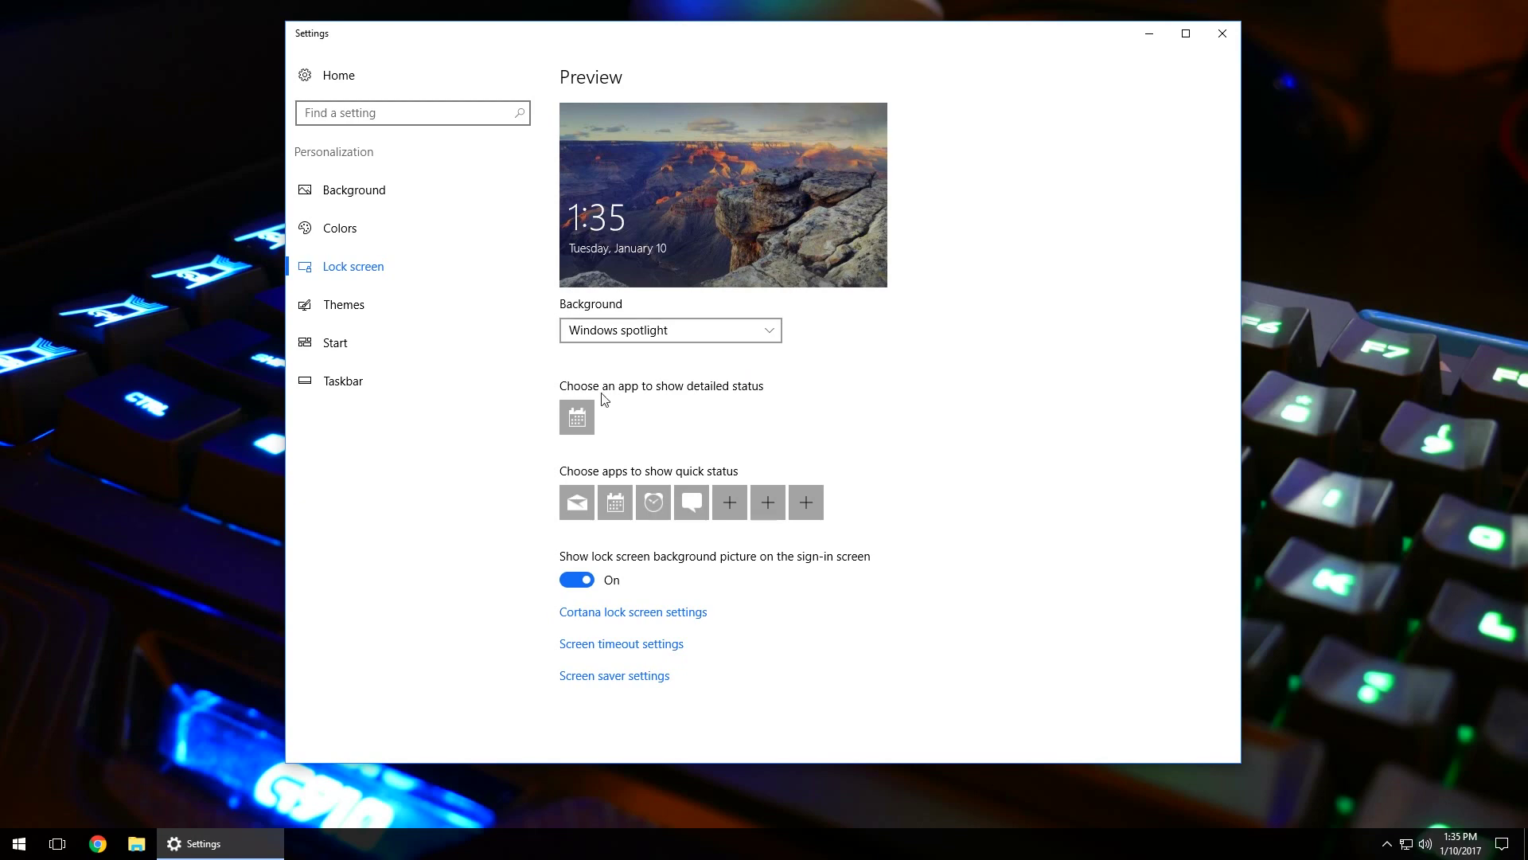
left_click(598, 683)
Open Screen Saver Settings, centre the dialog, and confirm Ribbons offers no options
left_click(609, 683)
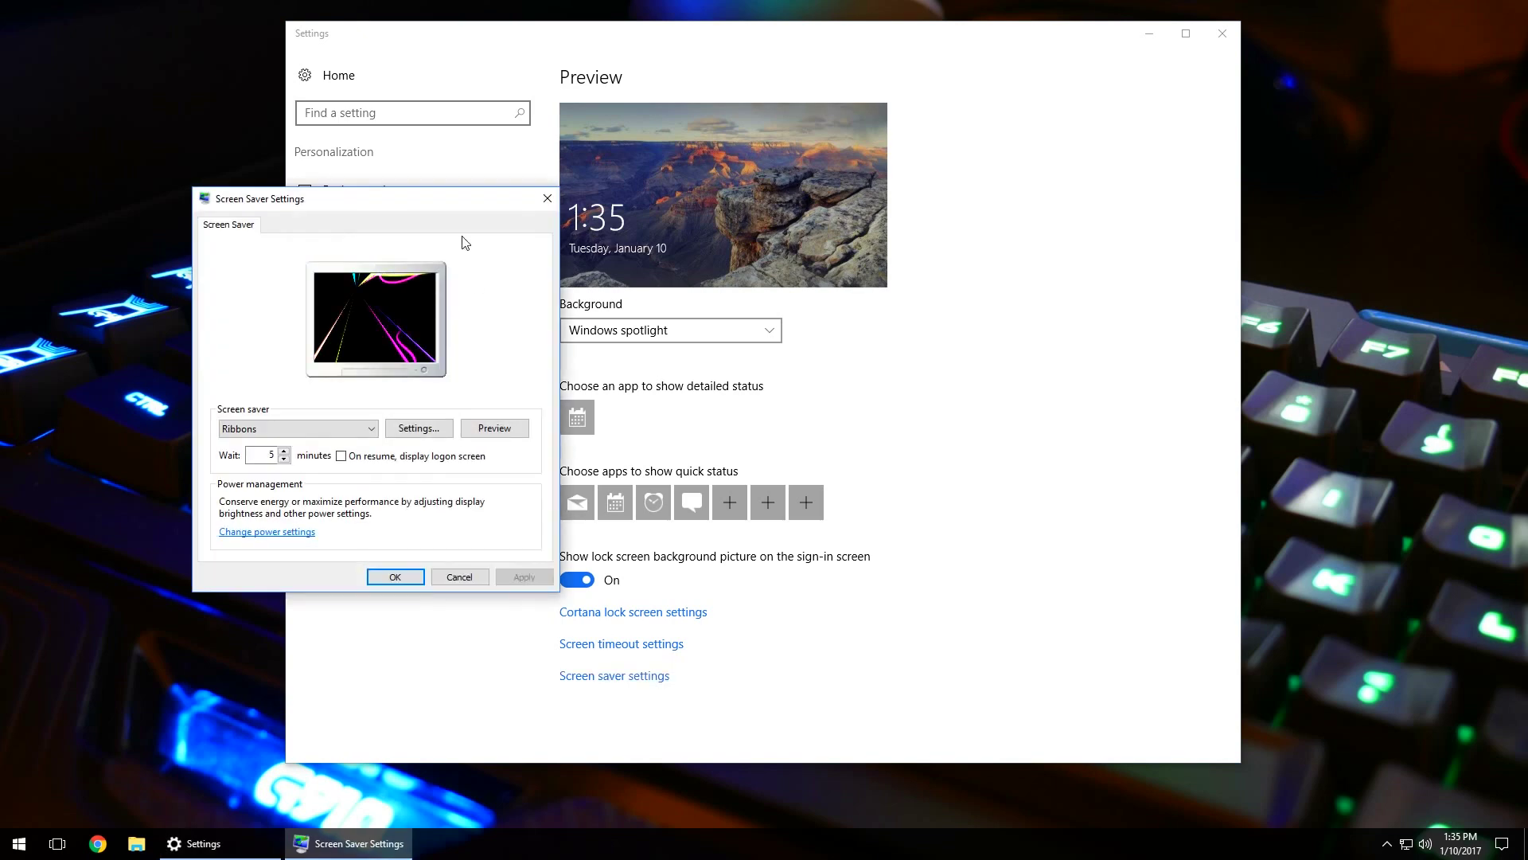
left_click_drag(420, 198, 754, 110)
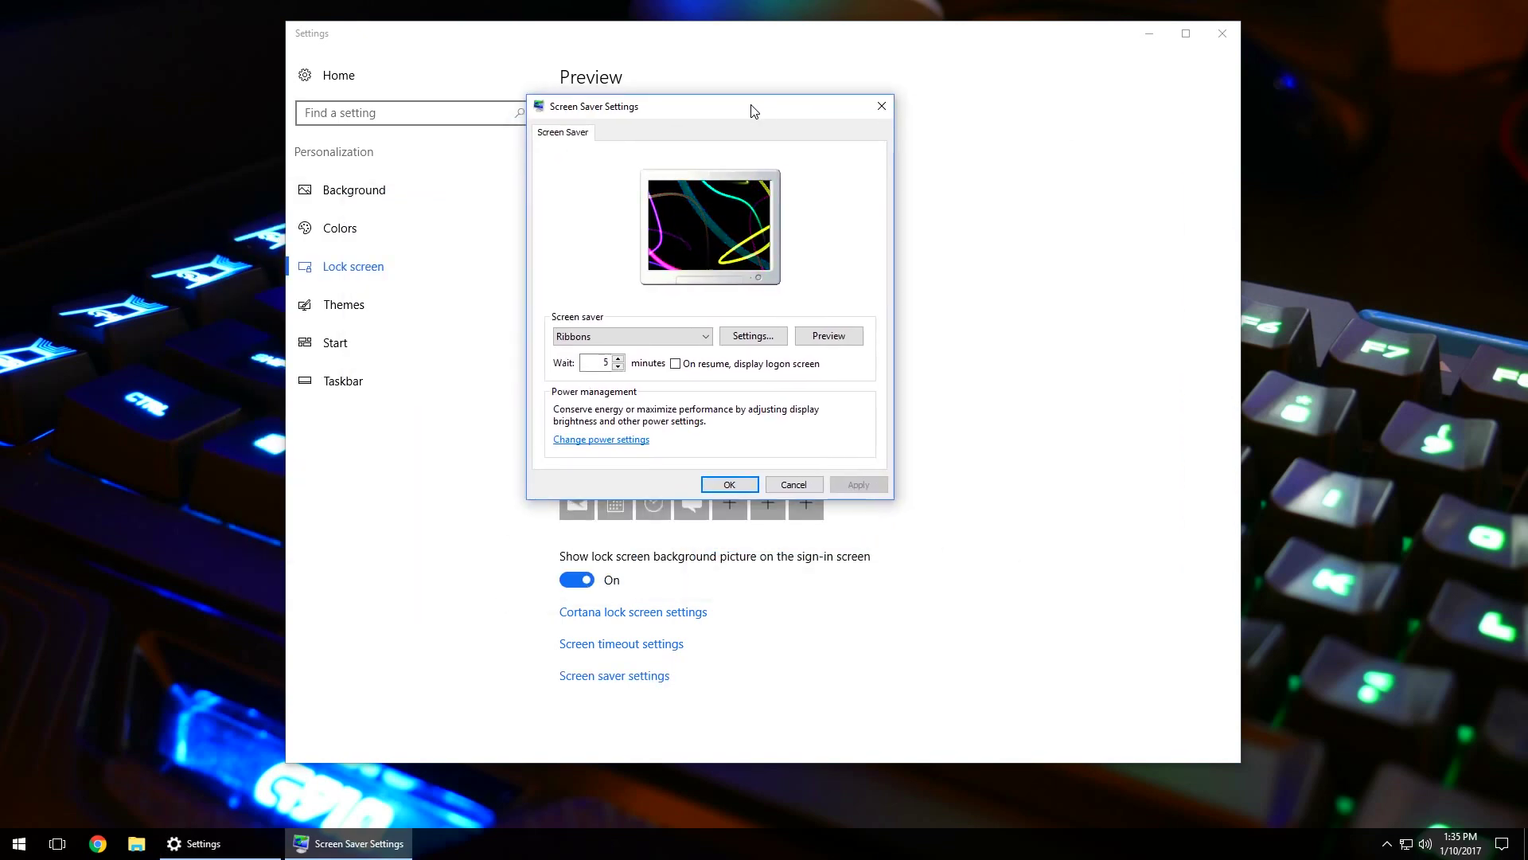
mouse_move(683, 114)
left_mouse_down()
mouse_move(713, 151)
mouse_move(689, 129)
left_mouse_up()
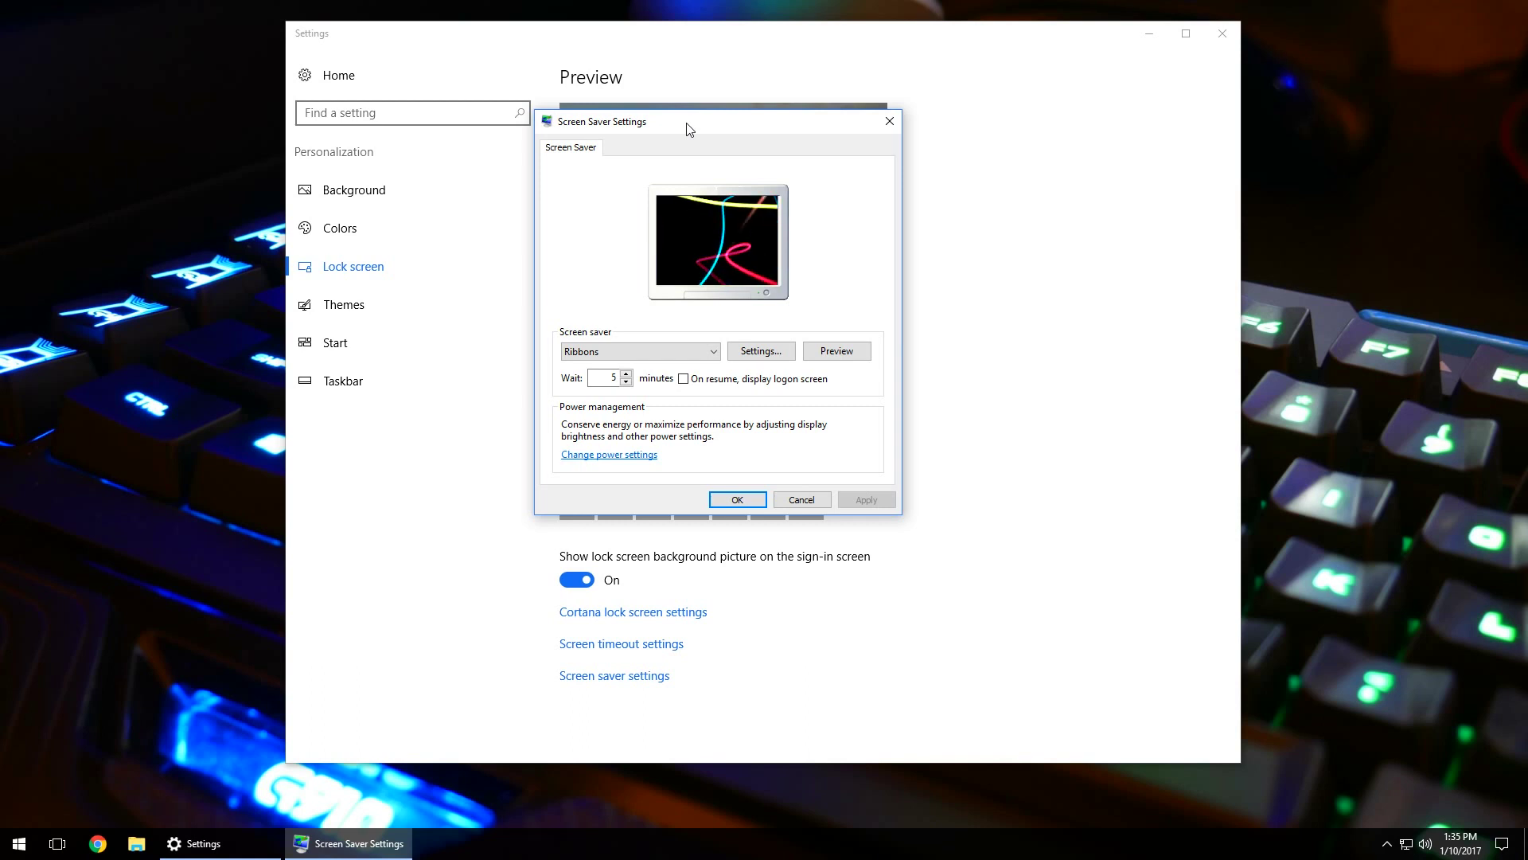
left_click(761, 351)
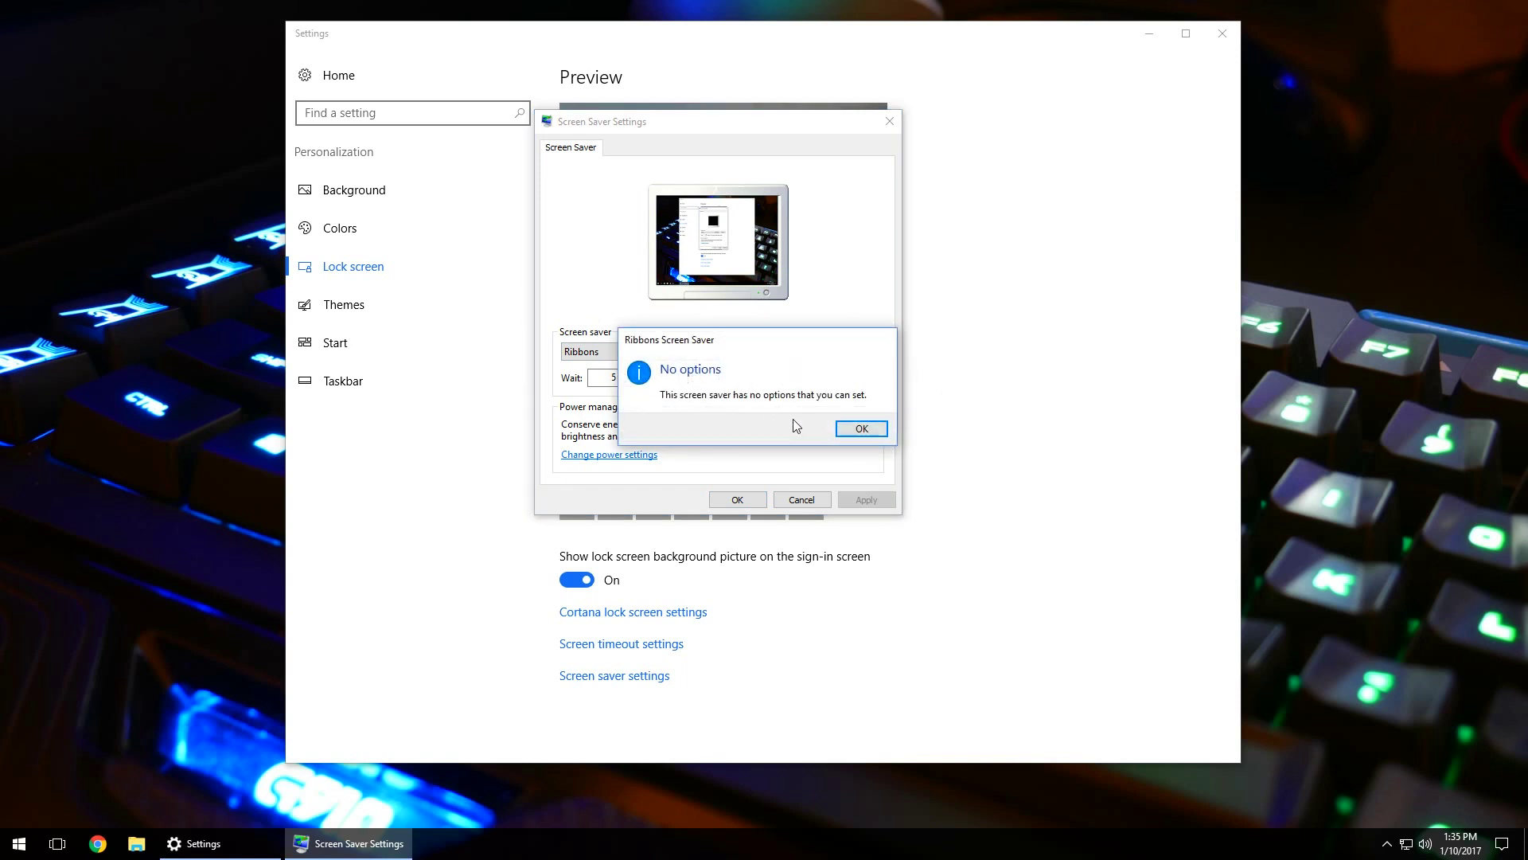
left_click(862, 430)
Select the 3D Text screen saver, keeping 'Windows 10' text with Spin rotation
left_click(649, 353)
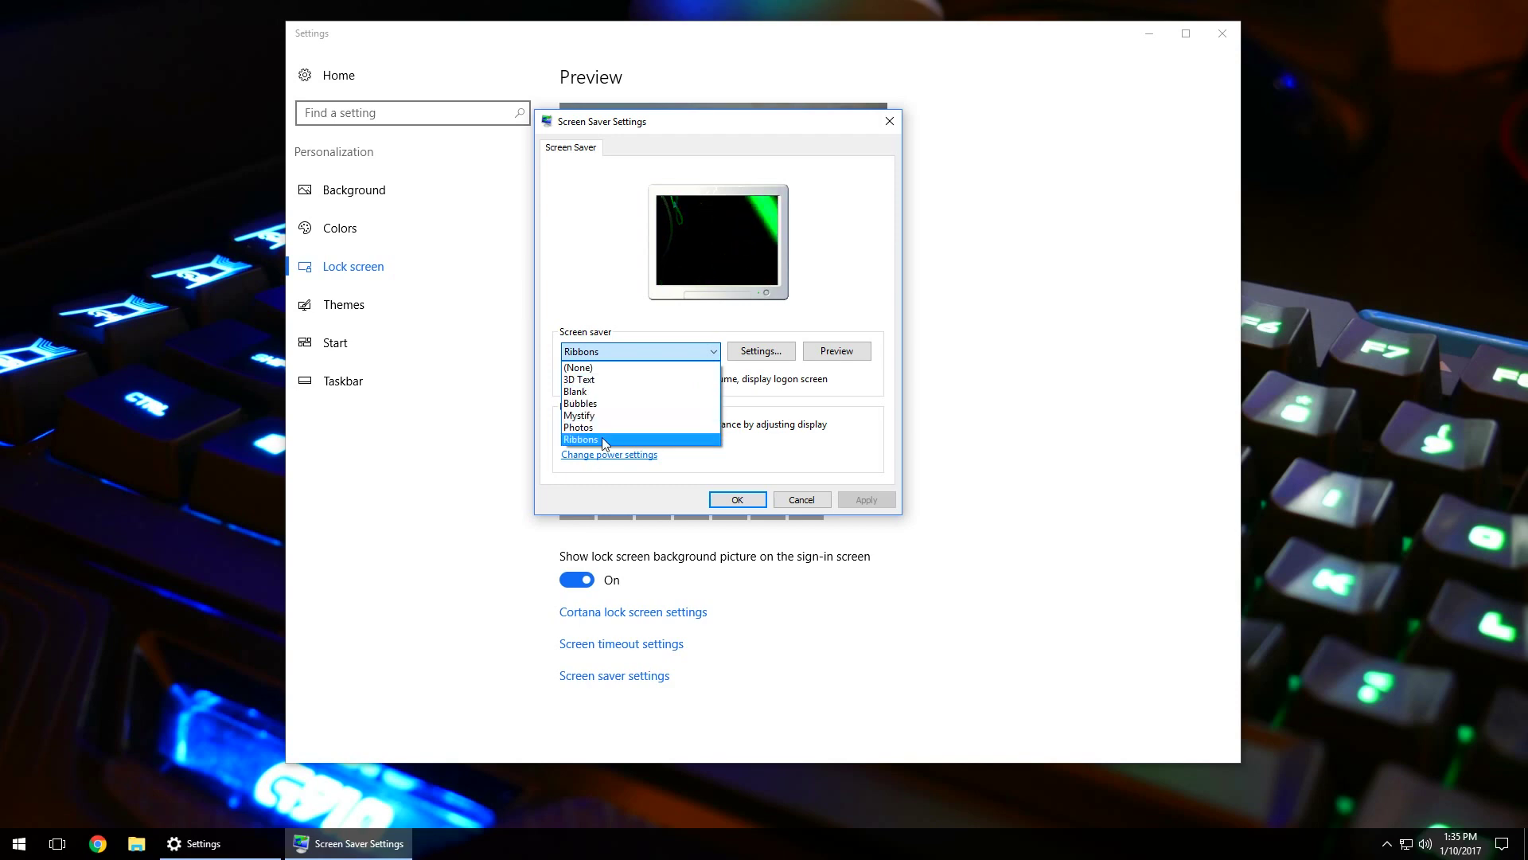
left_click(592, 384)
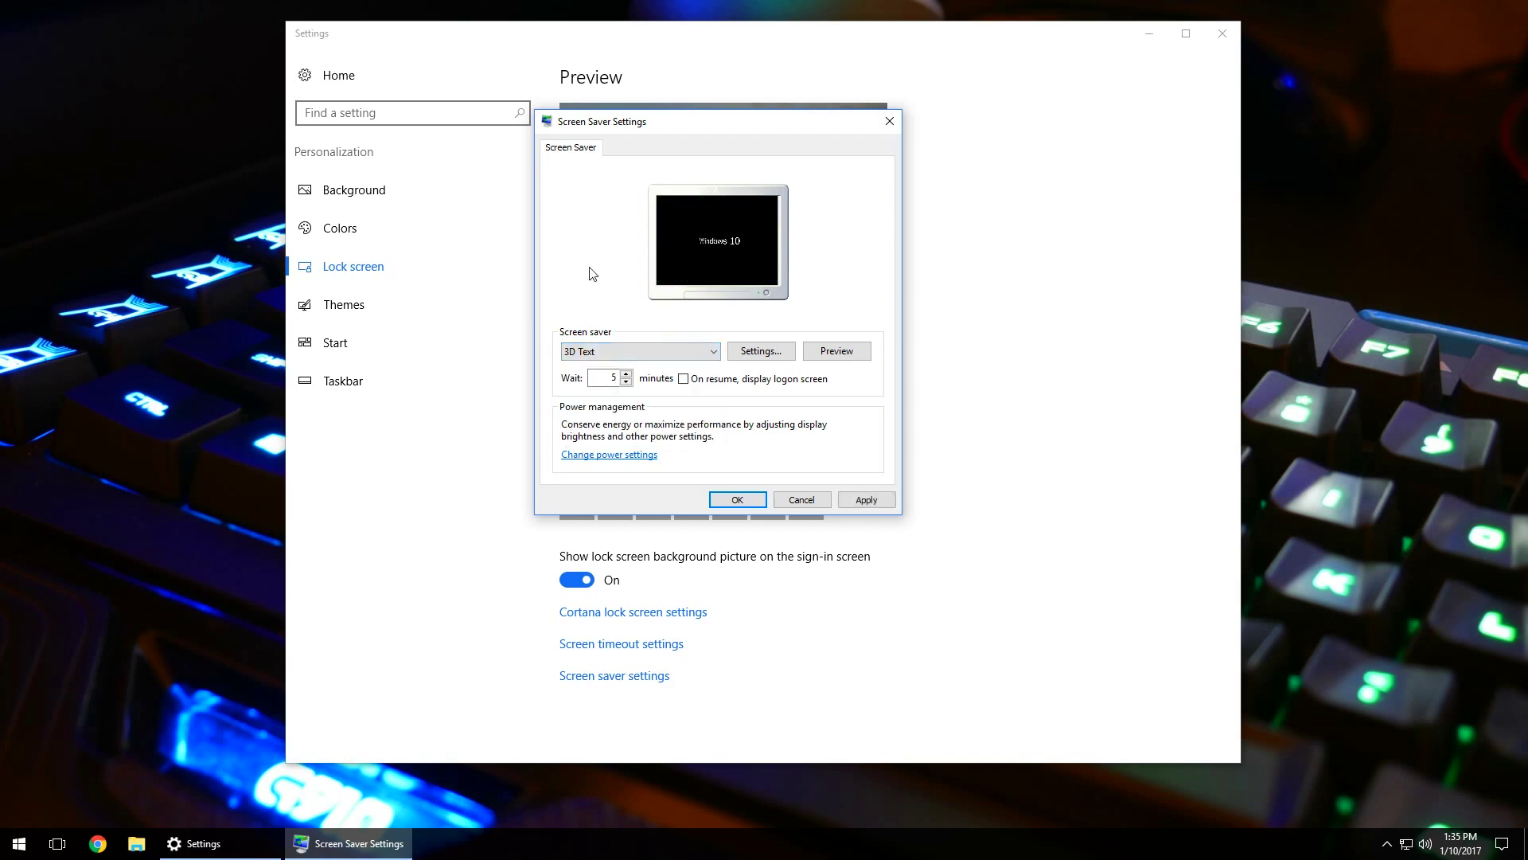
left_click(751, 350)
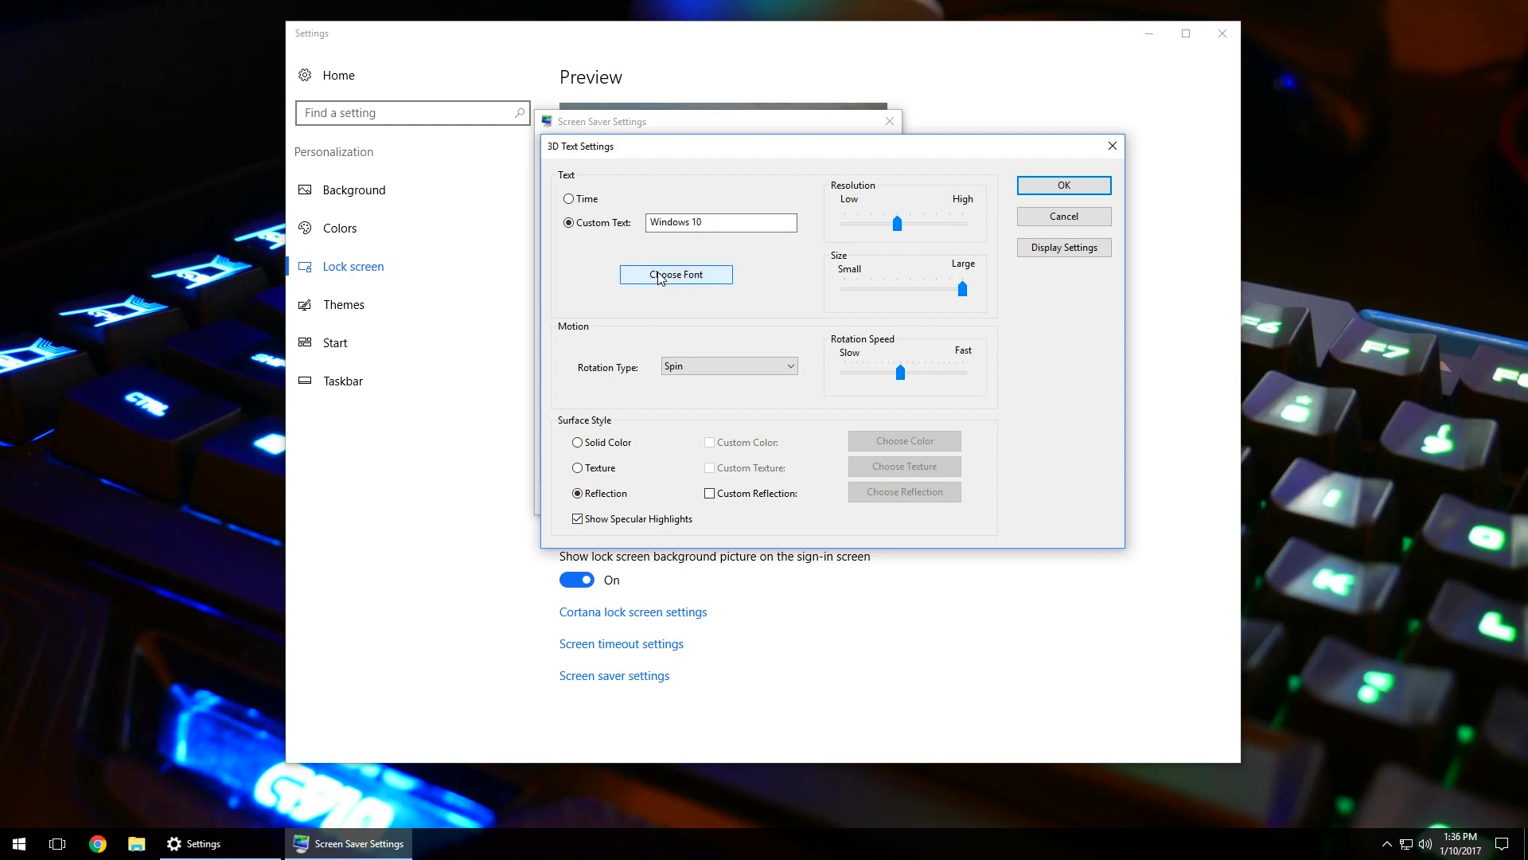
left_click(701, 368)
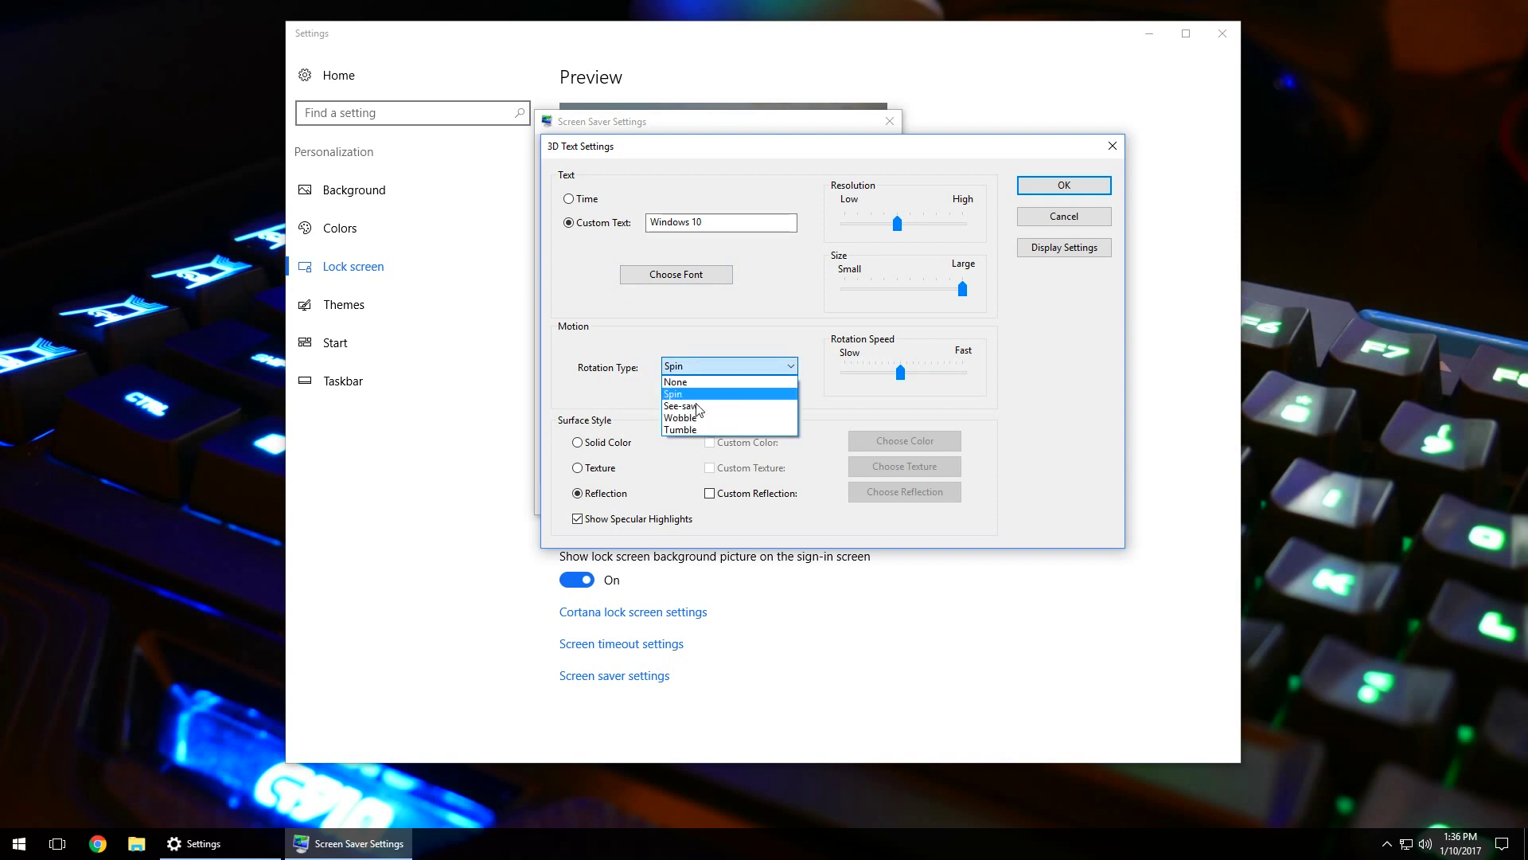
left_click(704, 332)
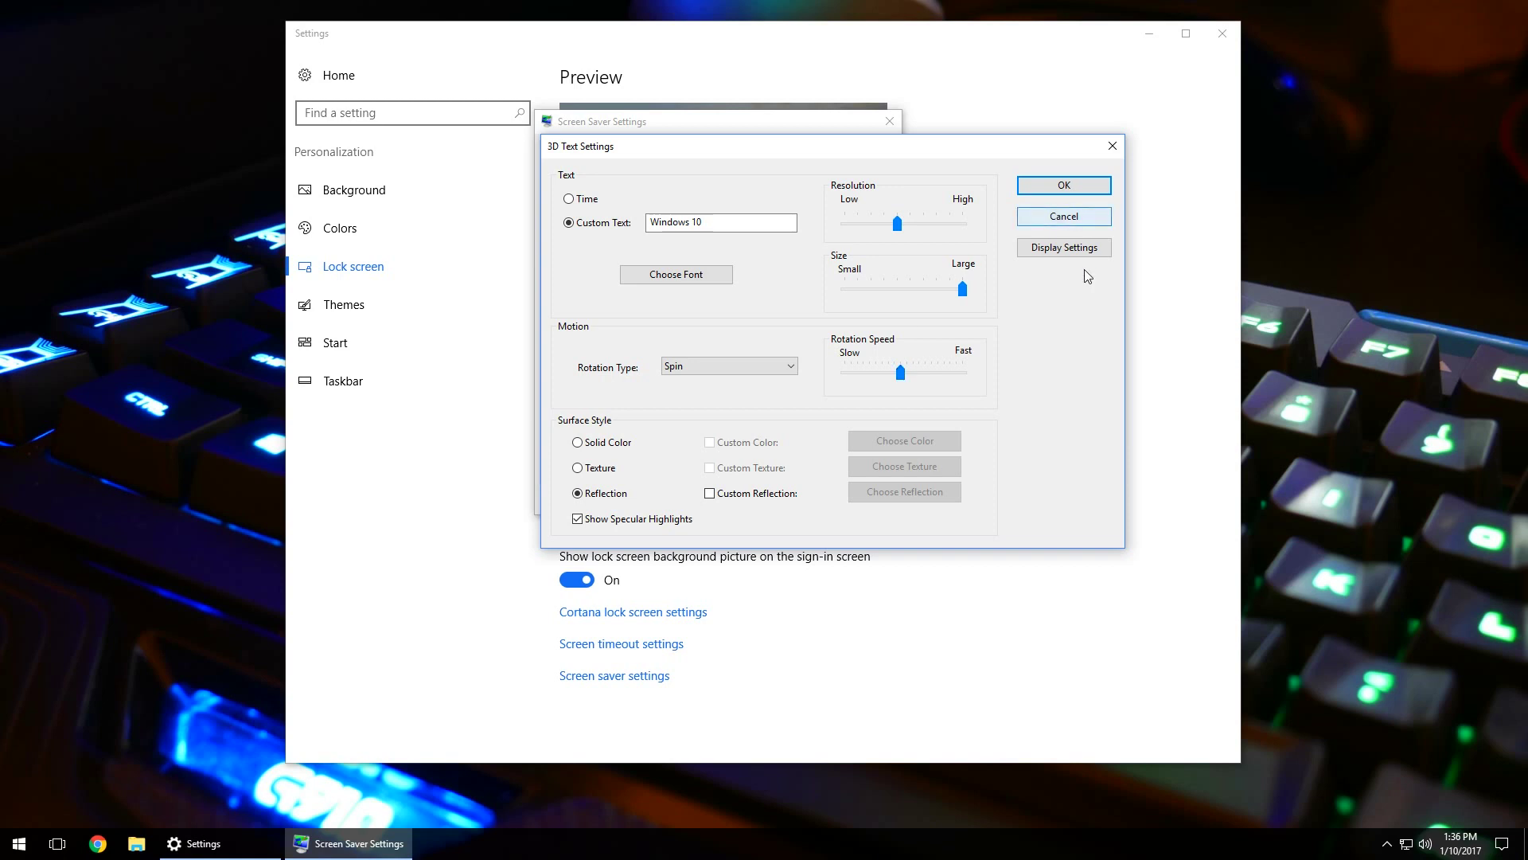
left_click(1061, 186)
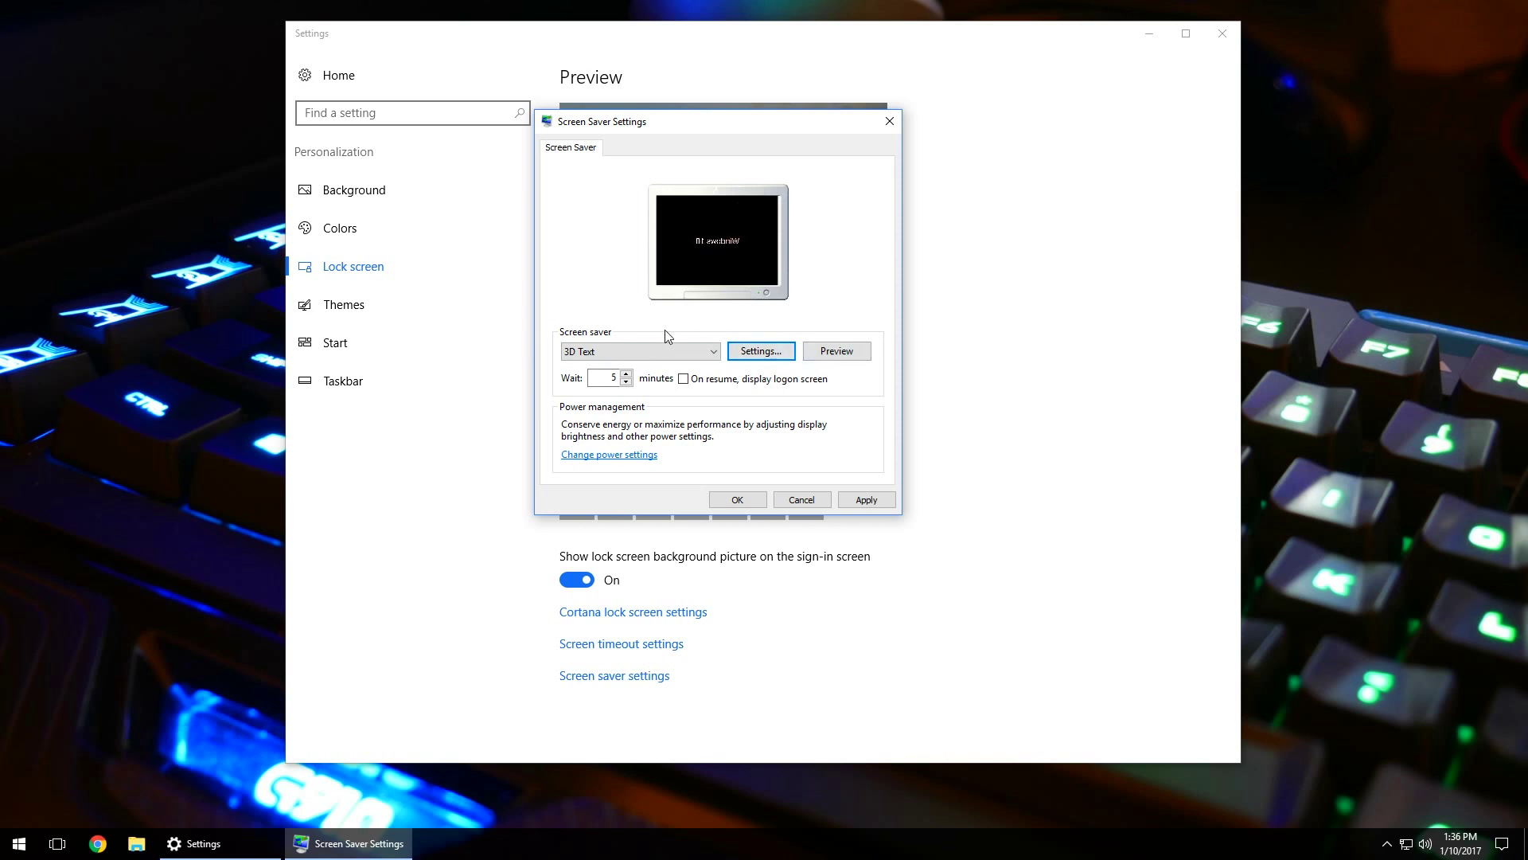
left_click(673, 351)
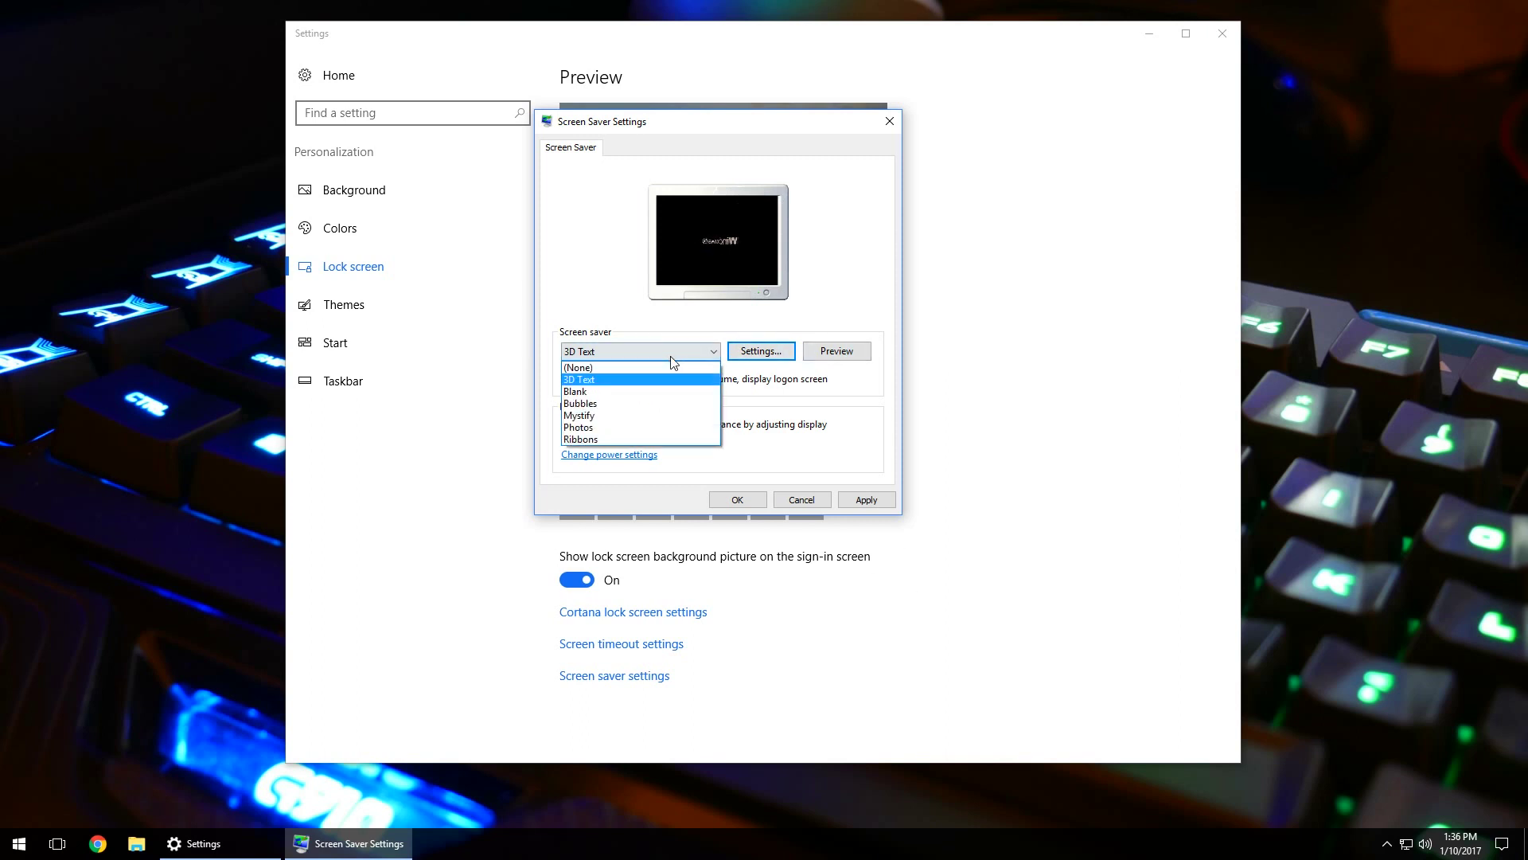
Choose Photos as the screen saver, keeping the Pictures folder and Medium speed, and save
left_click(593, 428)
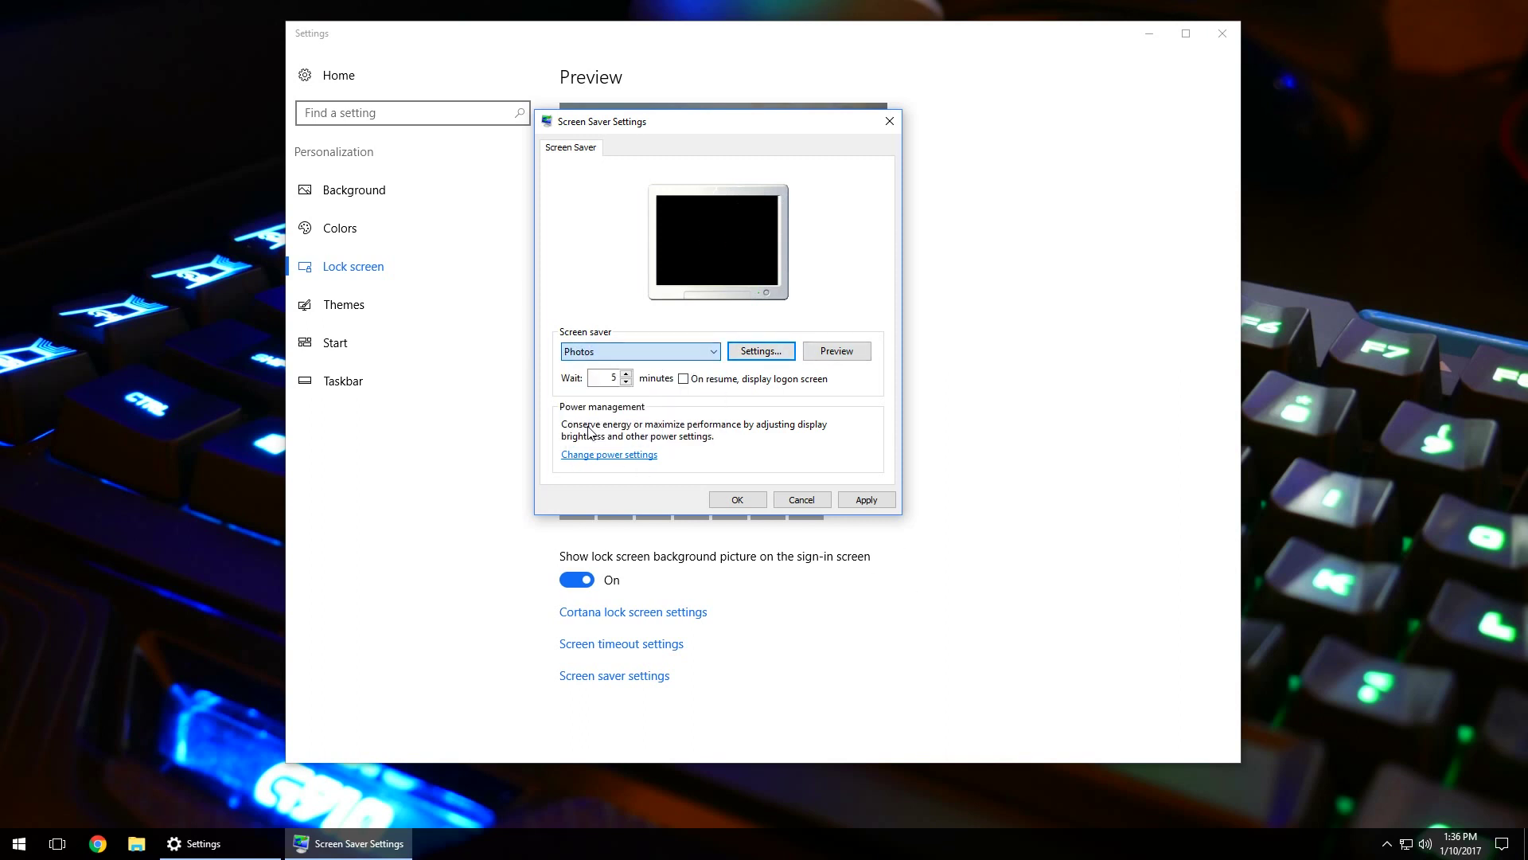
left_click(757, 354)
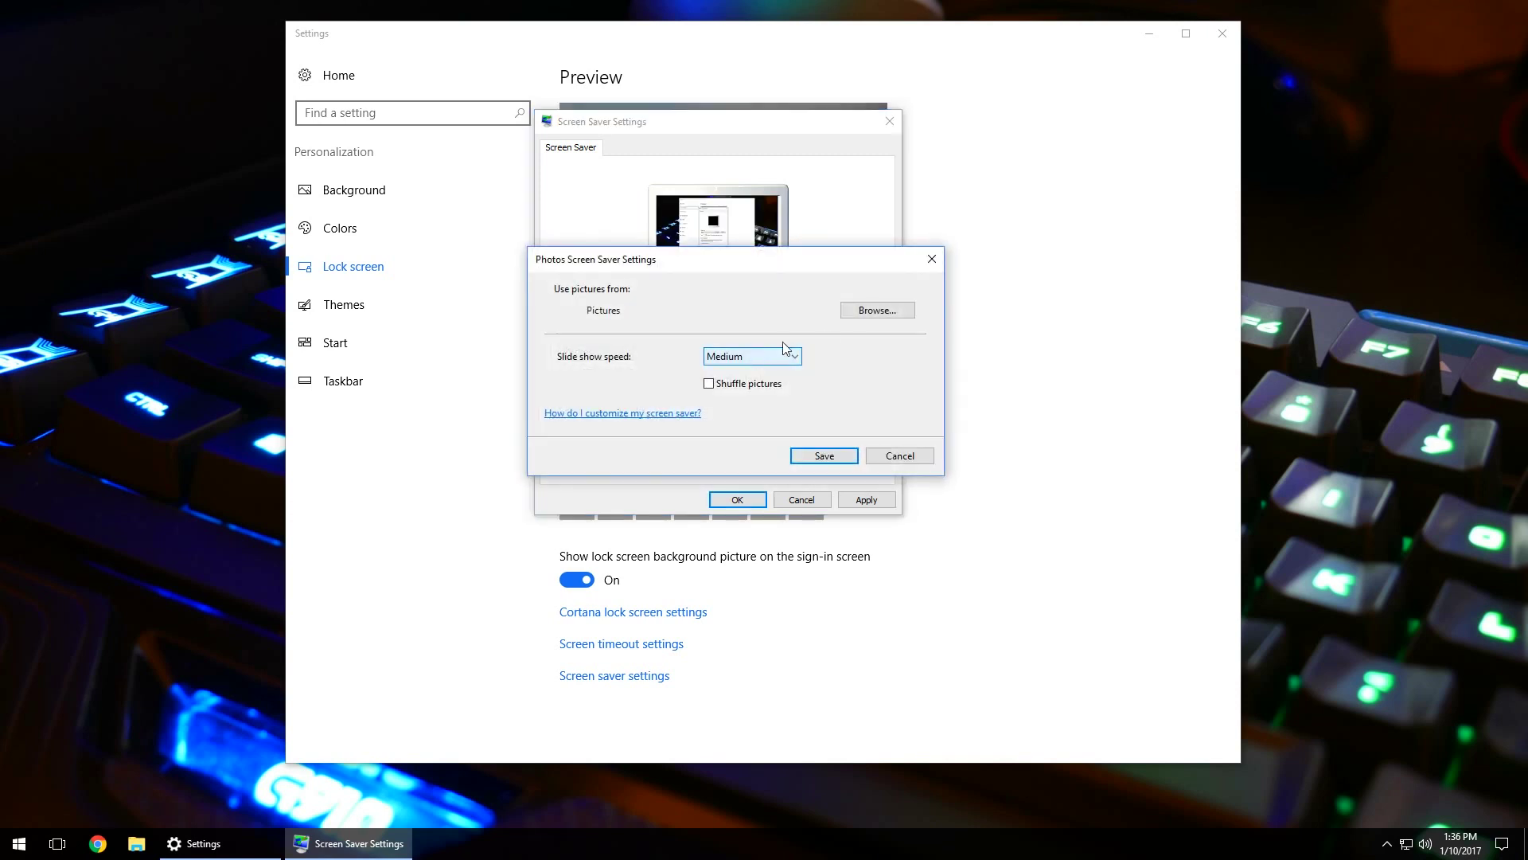
left_click(880, 312)
left_click(784, 565)
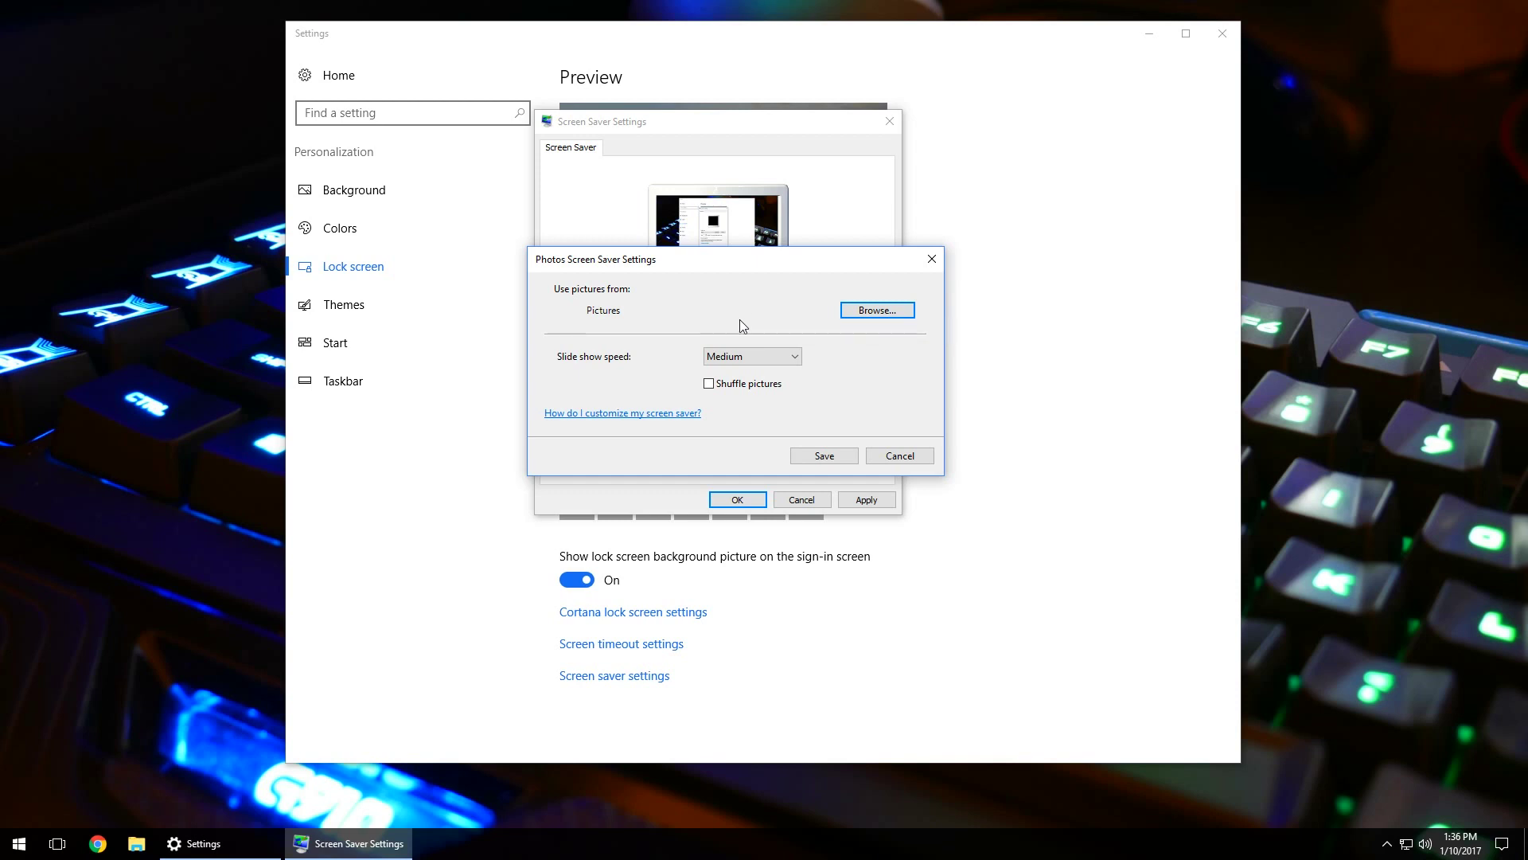
left_click(762, 355)
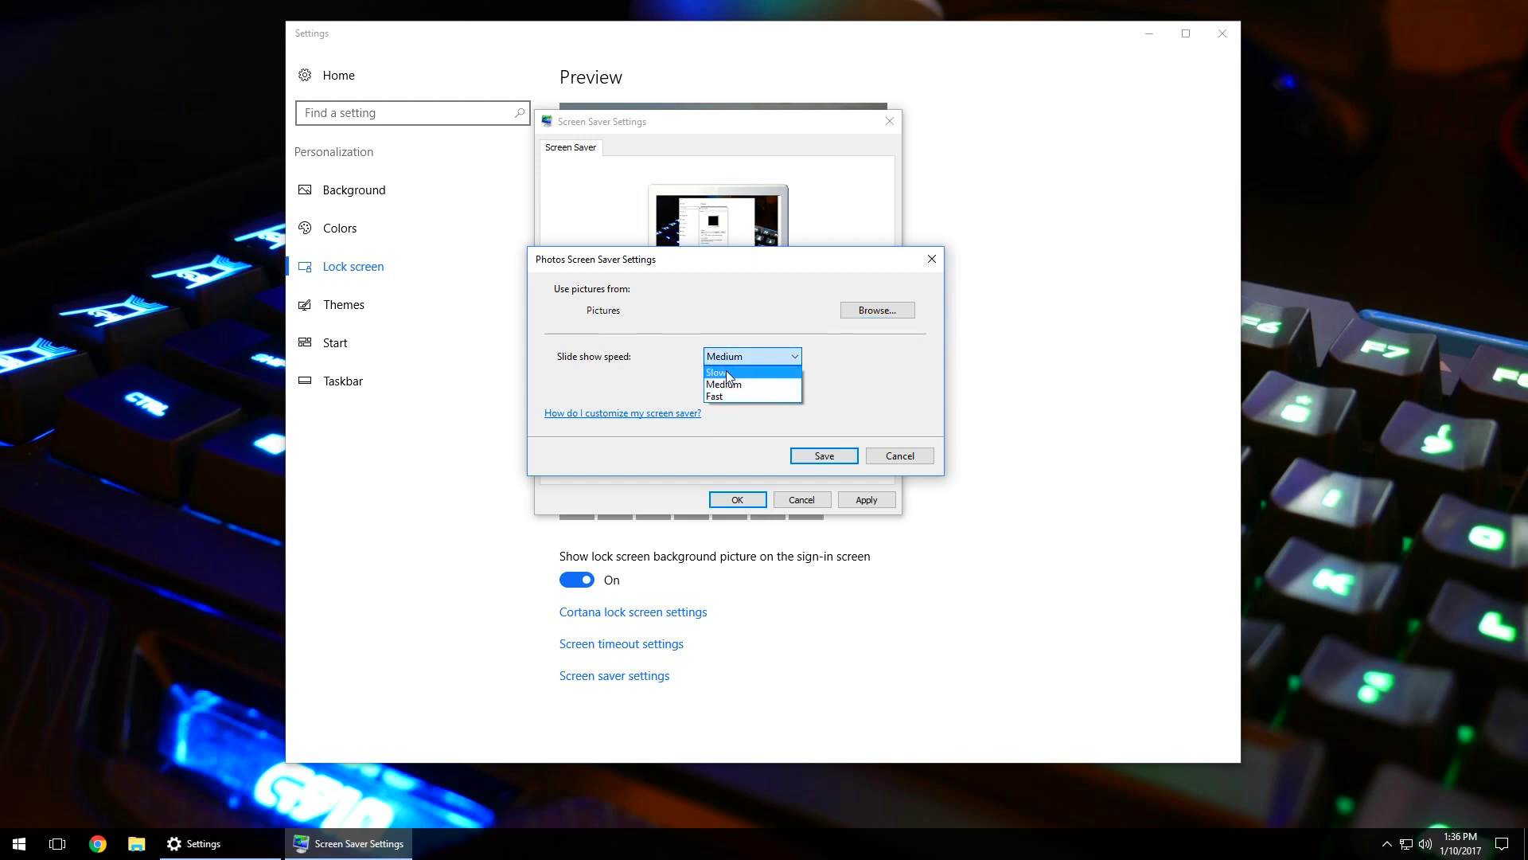
left_click(752, 380)
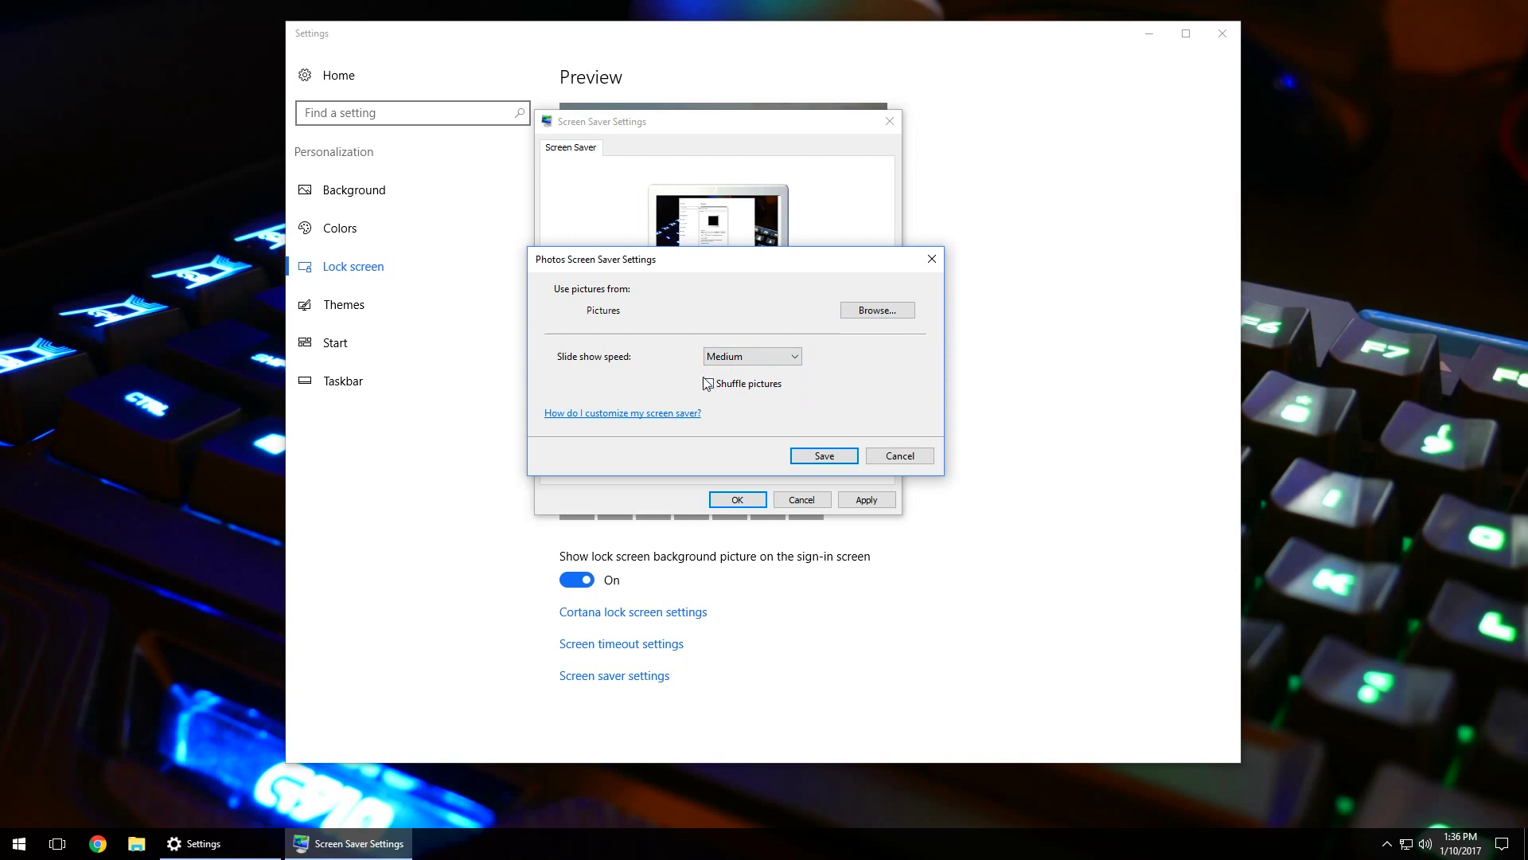
left_click(819, 458)
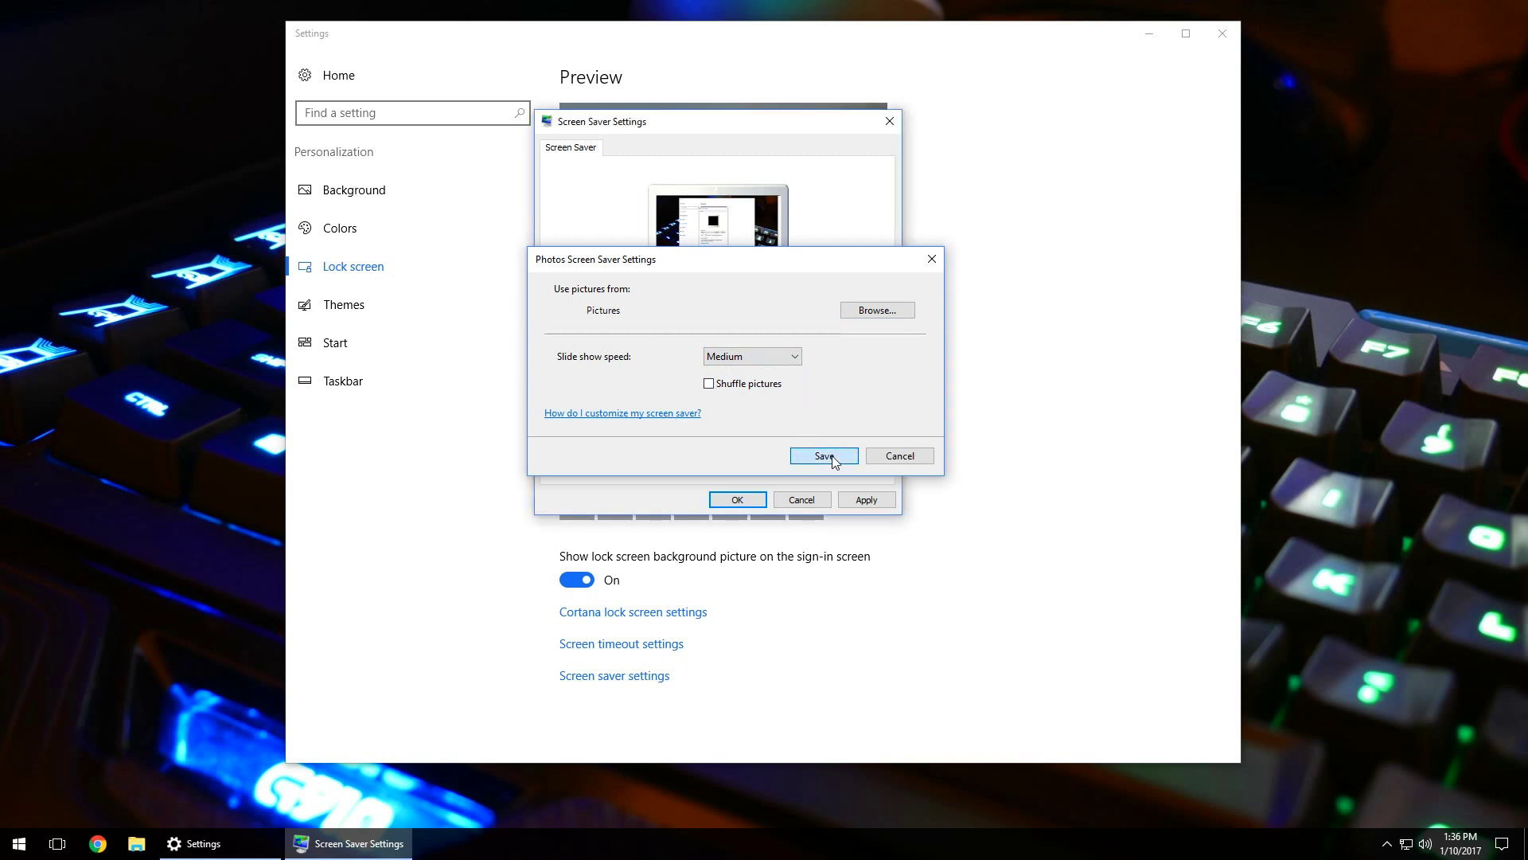
Apply the Photos screen saver and close Screen Saver Settings with OK
mouse_move(714, 125)
left_mouse_down()
mouse_move(727, 92)
mouse_move(726, 122)
left_mouse_up()
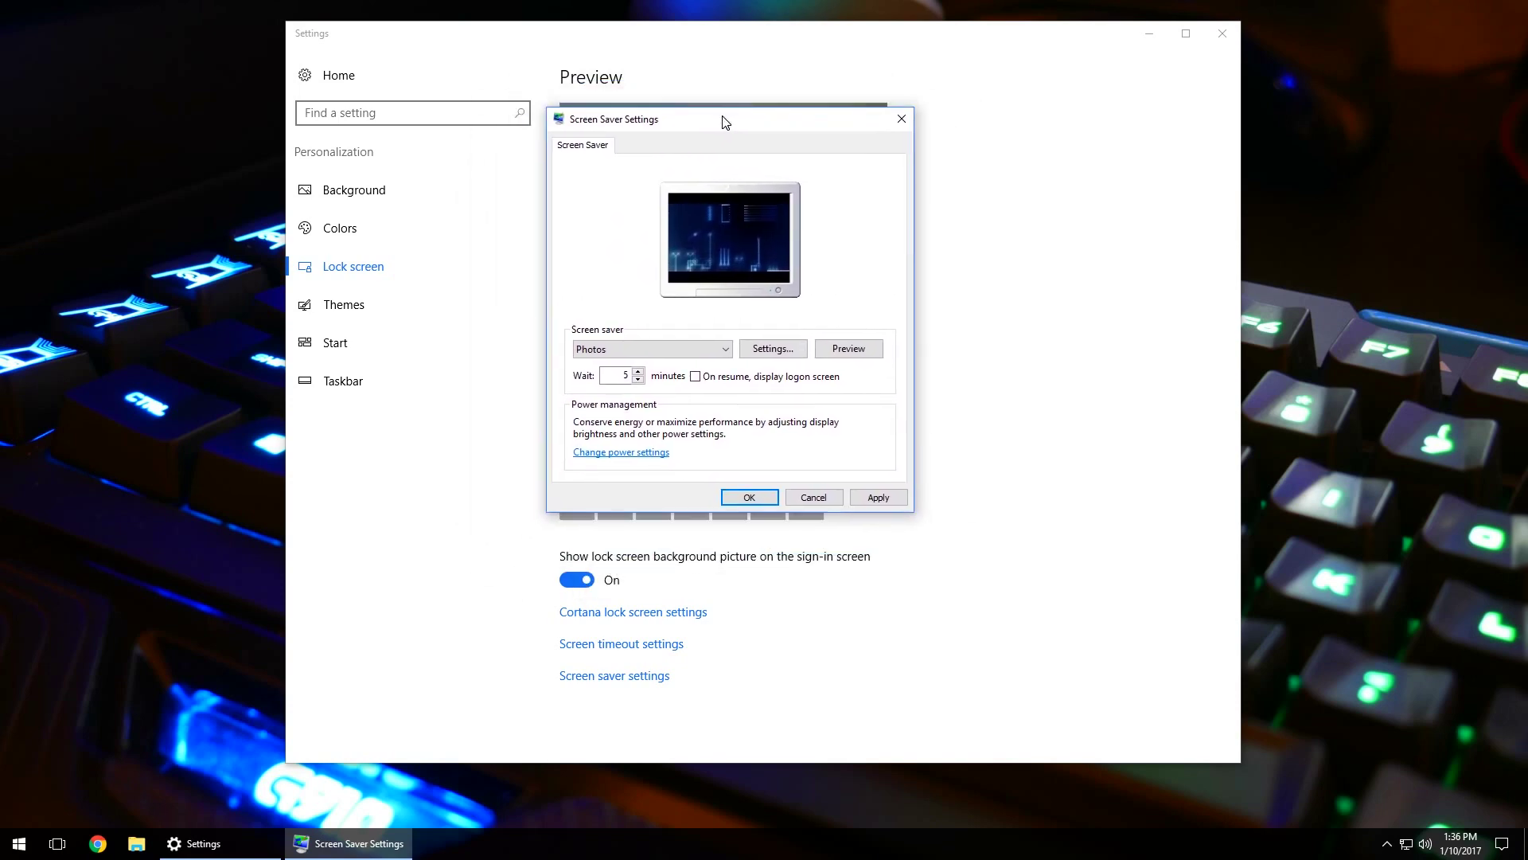
left_click(888, 503)
left_click(749, 497)
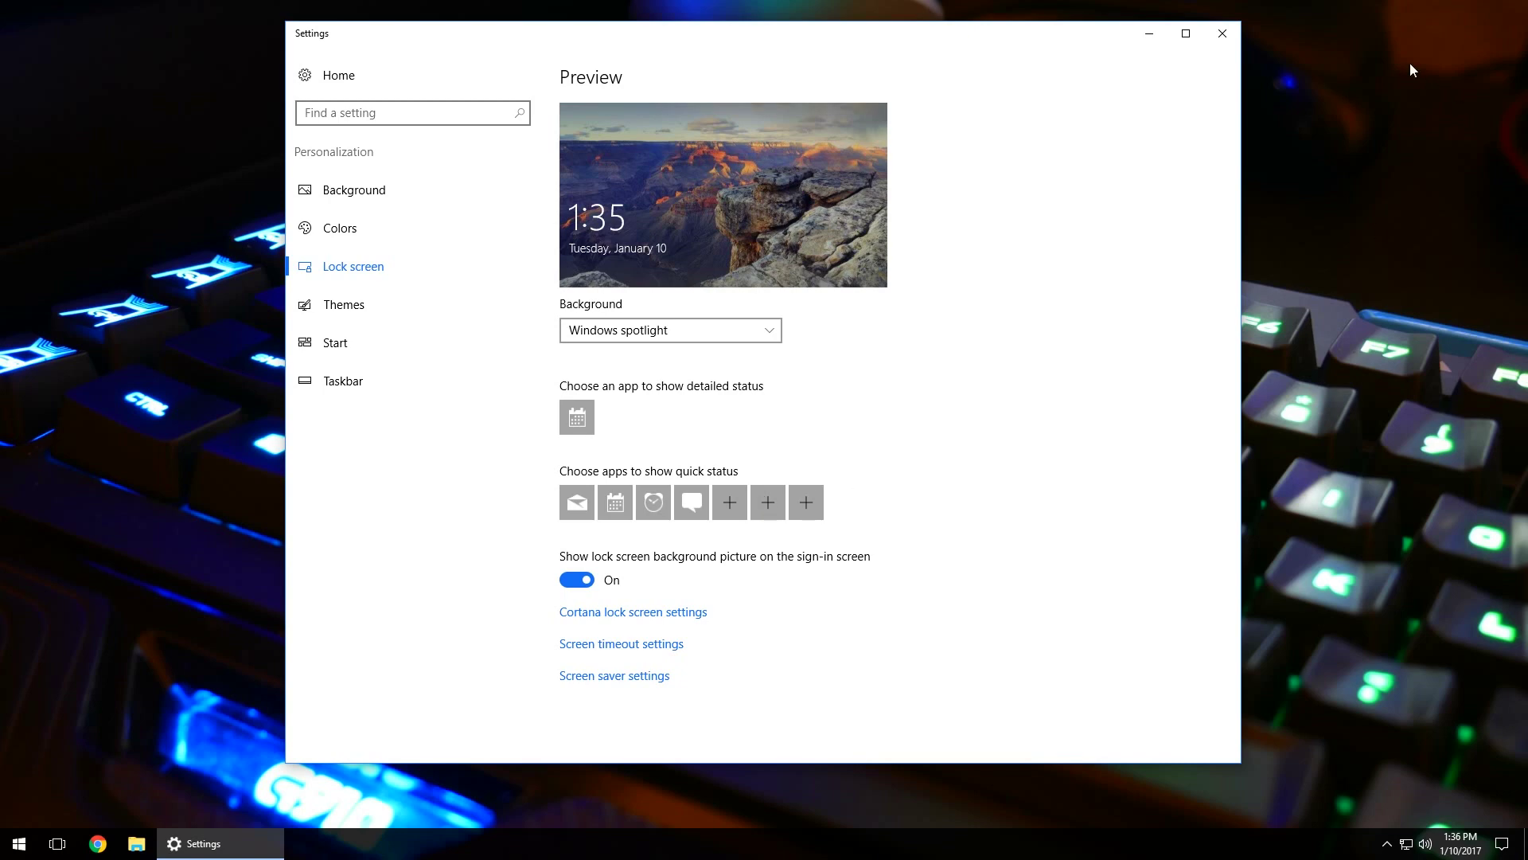
Close Settings, then reopen Screen Saver Settings via Personalize > Lock screen to confirm Photos
left_click(1223, 33)
right_click(708, 240)
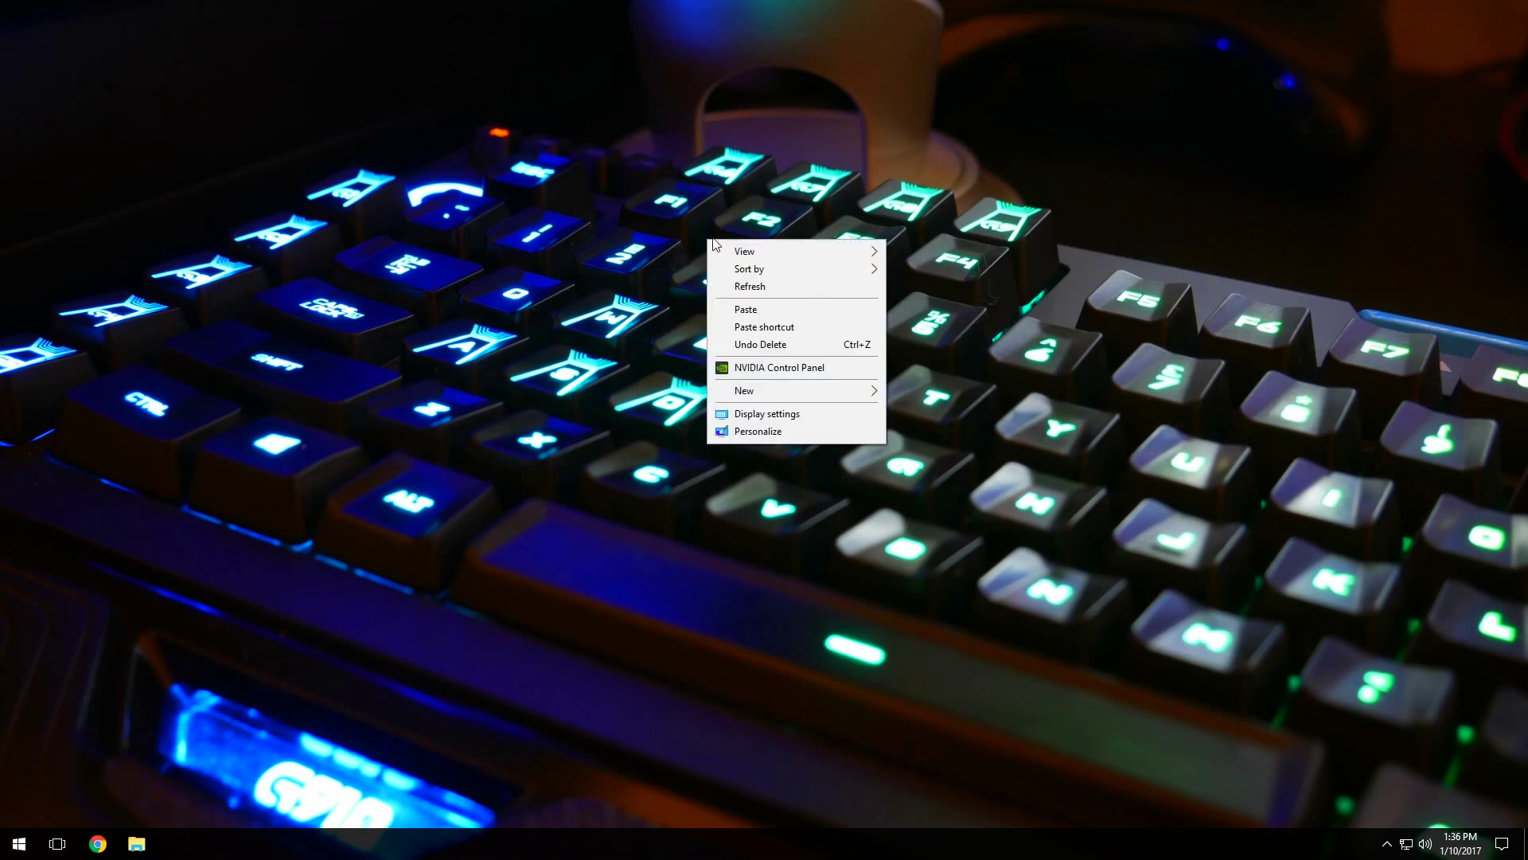
left_click(766, 416)
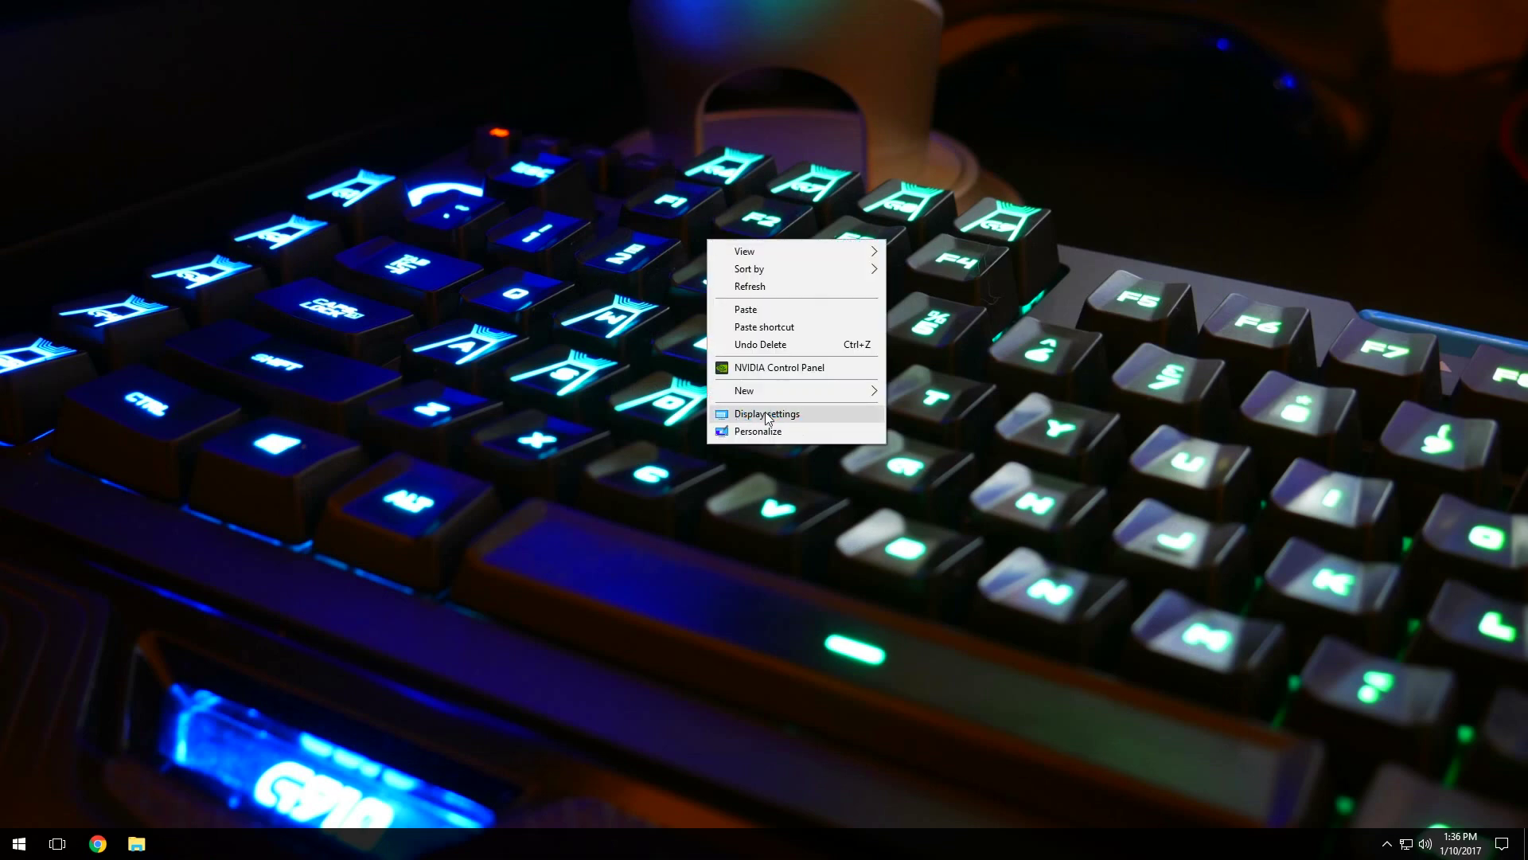
left_click(763, 430)
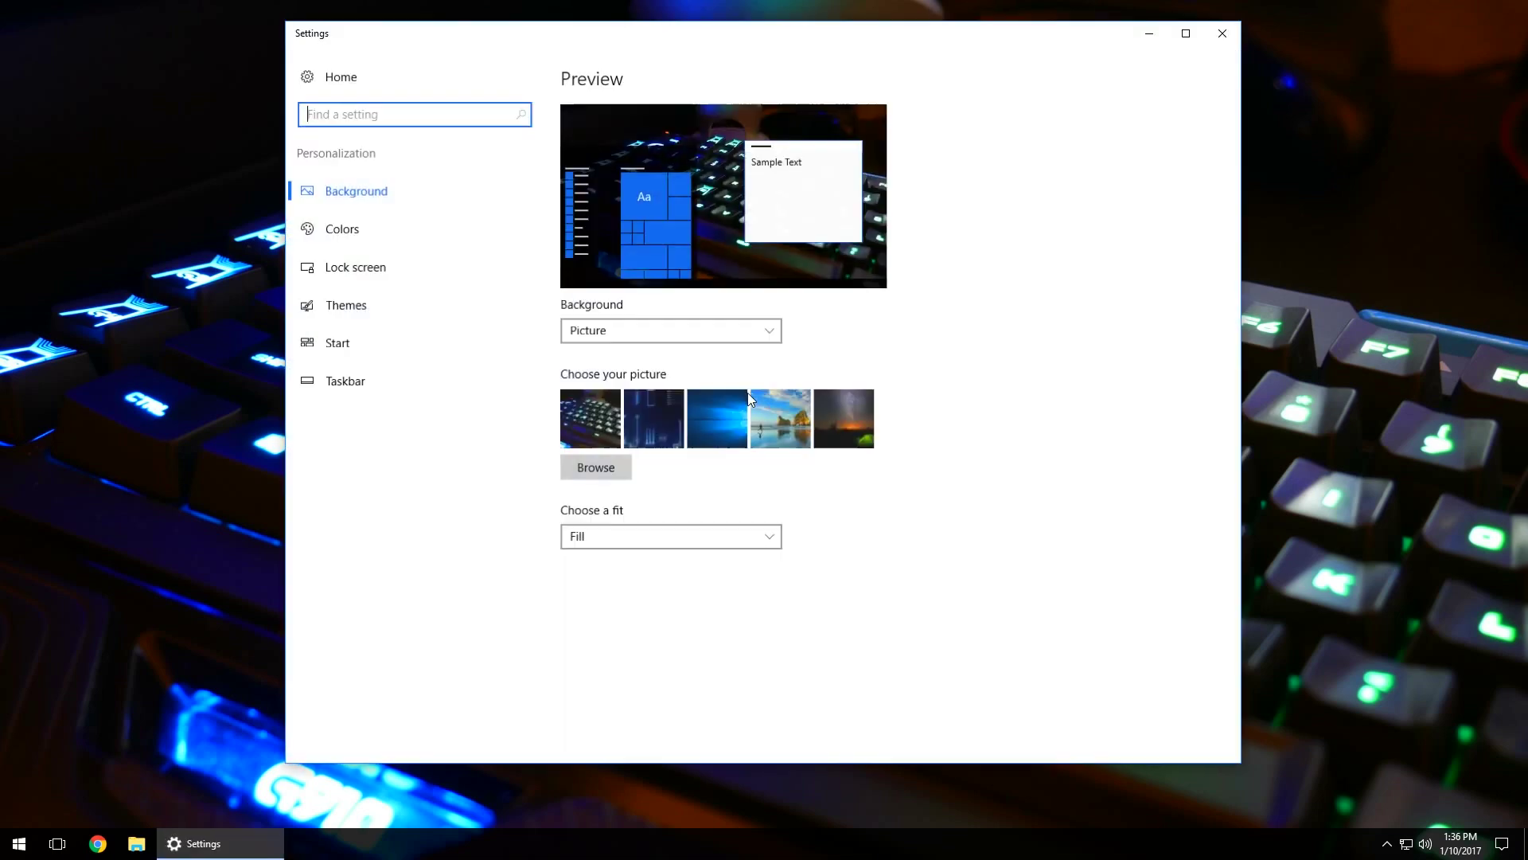
left_click(342, 267)
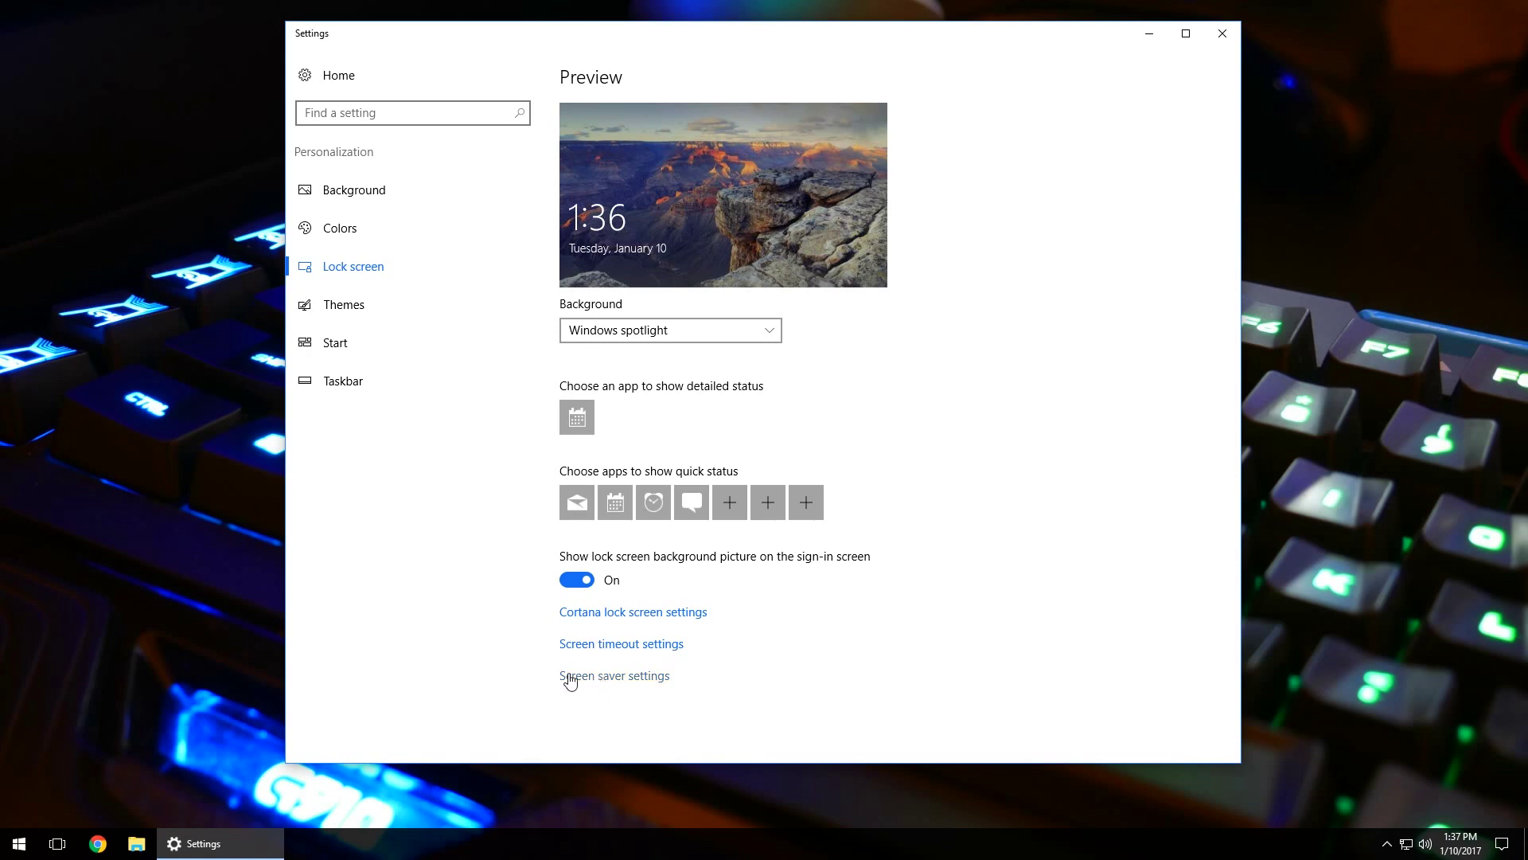
left_click(597, 677)
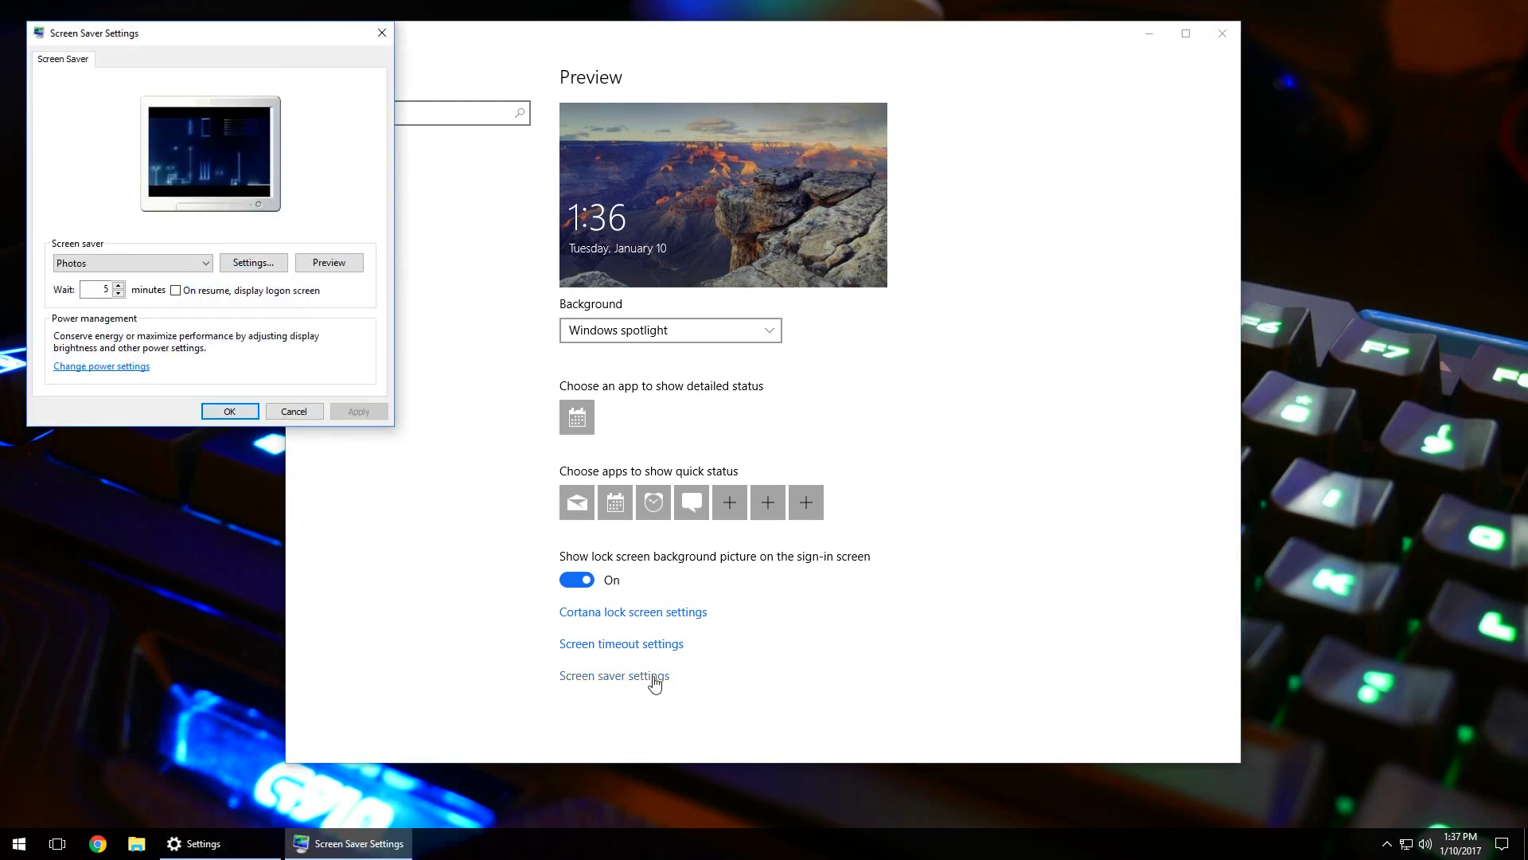
left_click_drag(252, 47, 623, 124)
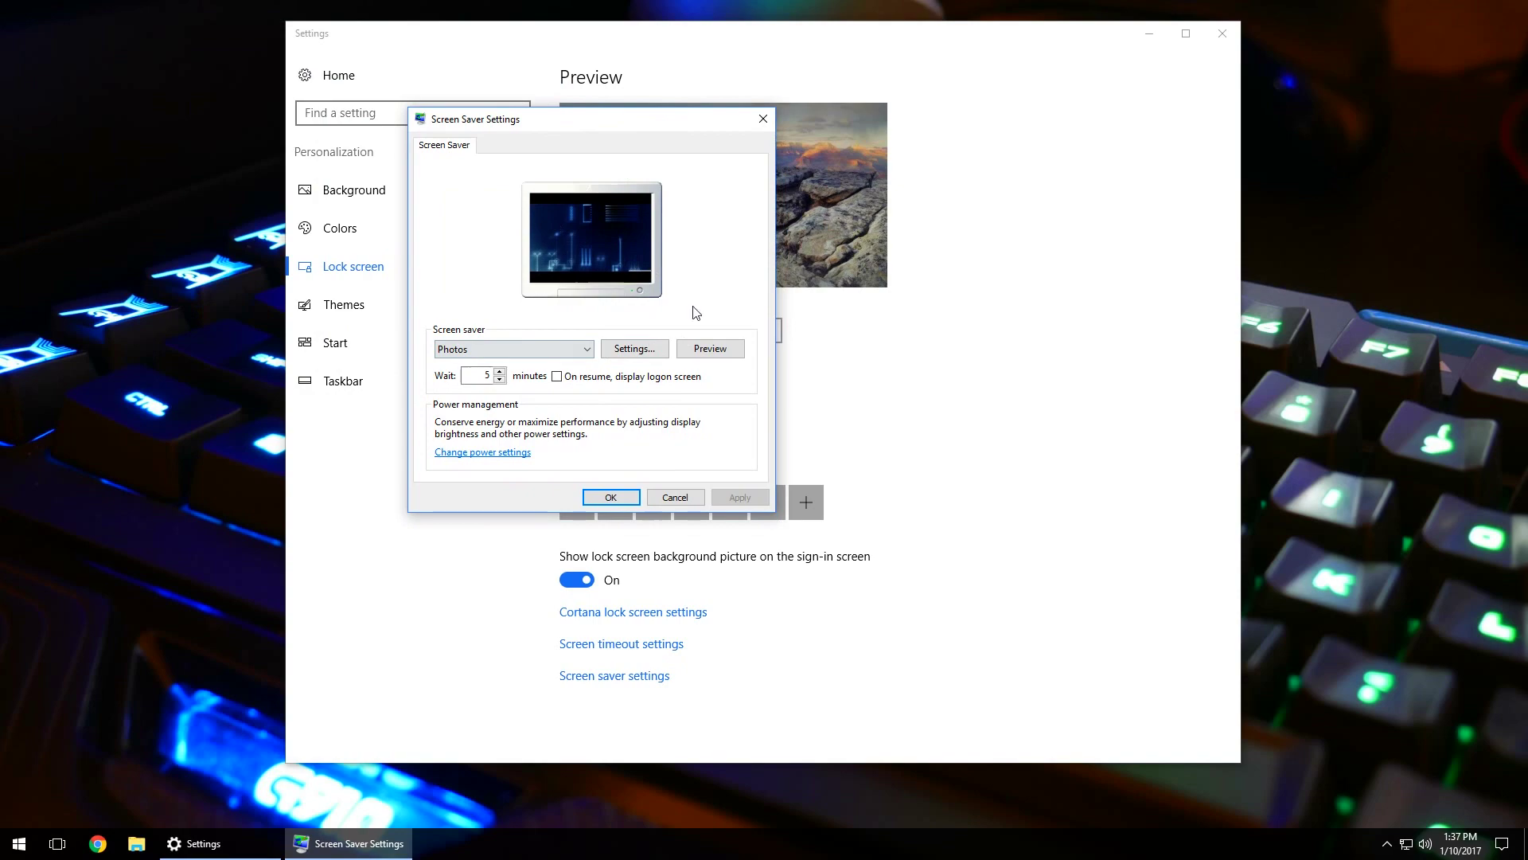